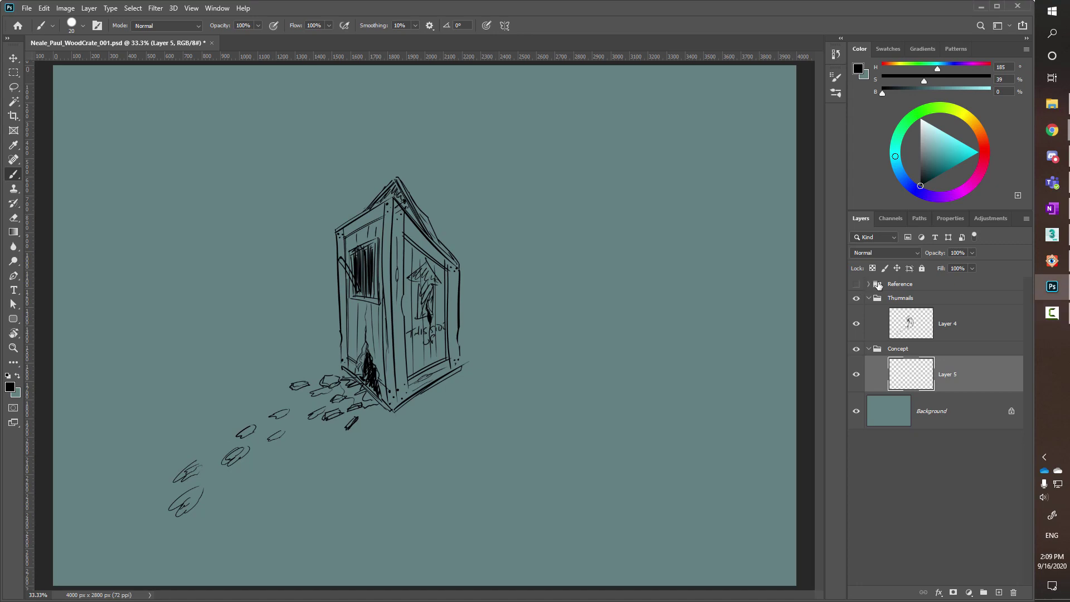
Show the Reference group to review its crate and padlock photos, and hide it again collapsed.
{"action": "left_click", "coordinate": [869, 284]}
{"action": "left_click", "coordinate": [856, 284]}
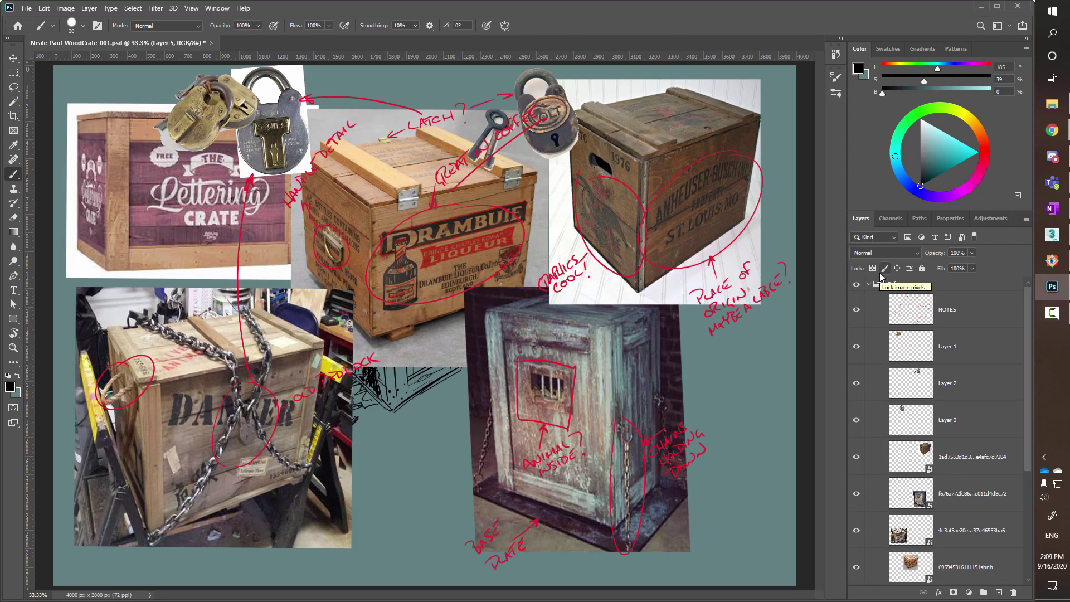
{"action": "left_click", "coordinate": [868, 285]}
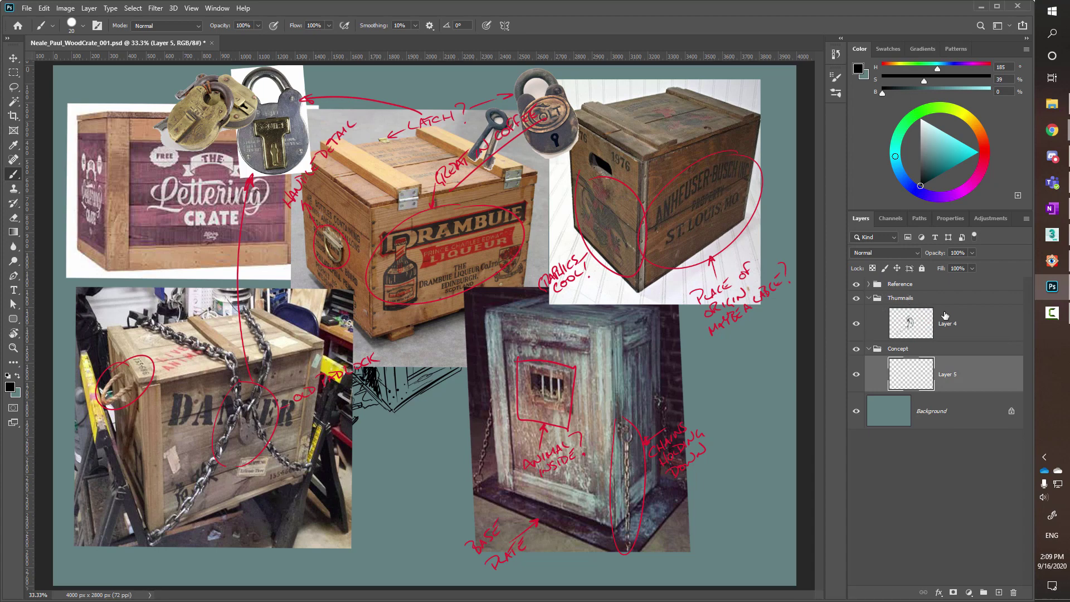
{"action": "left_click", "coordinate": [856, 285]}
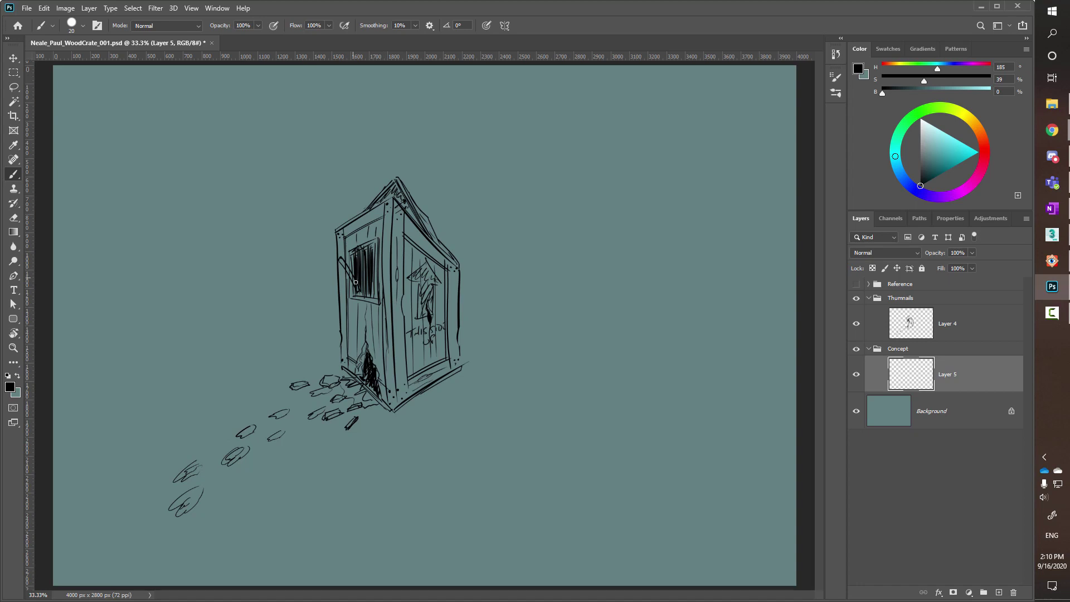
Draw a small chimney on the right-hand roof slope of the crate thumbnail on Layer 4.
{"action": "left_click_drag", "start_coordinate": [347, 271], "coordinate": [334, 257]}
{"action": "left_click", "coordinate": [948, 326]}
{"action": "mouse_move", "coordinate": [413, 200]}
{"action": "left_mouse_down"}
{"action": "mouse_move", "coordinate": [422, 180]}
{"action": "mouse_move", "coordinate": [424, 208]}
{"action": "left_mouse_up"}
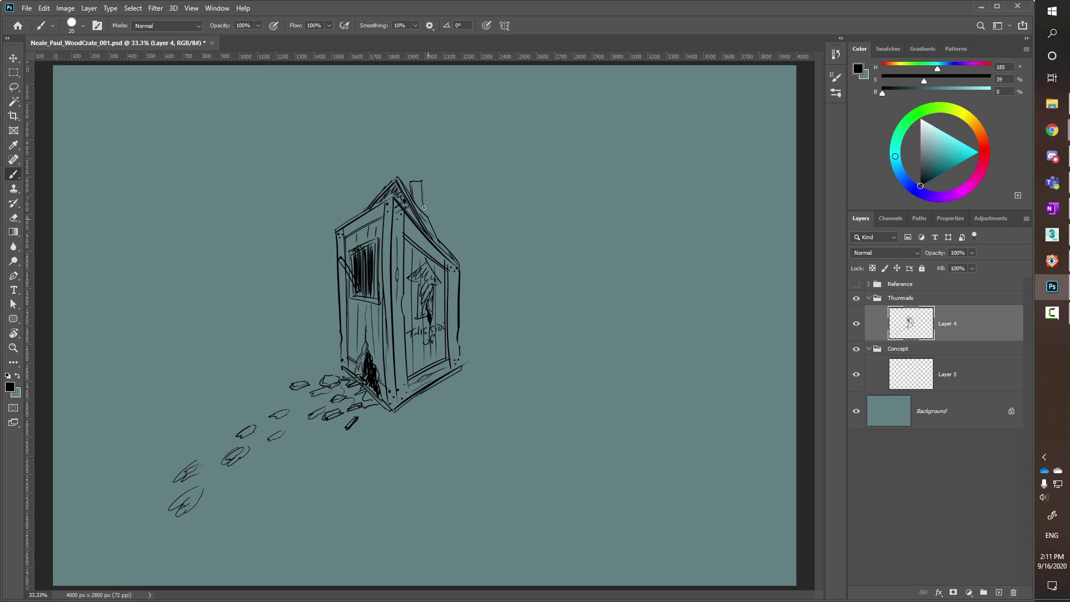
{"action": "left_click_drag", "start_coordinate": [422, 189], "coordinate": [426, 218]}
Replace the empty layer in the Concept group with a nested group named Sketch.
{"action": "left_click", "coordinate": [960, 377]}
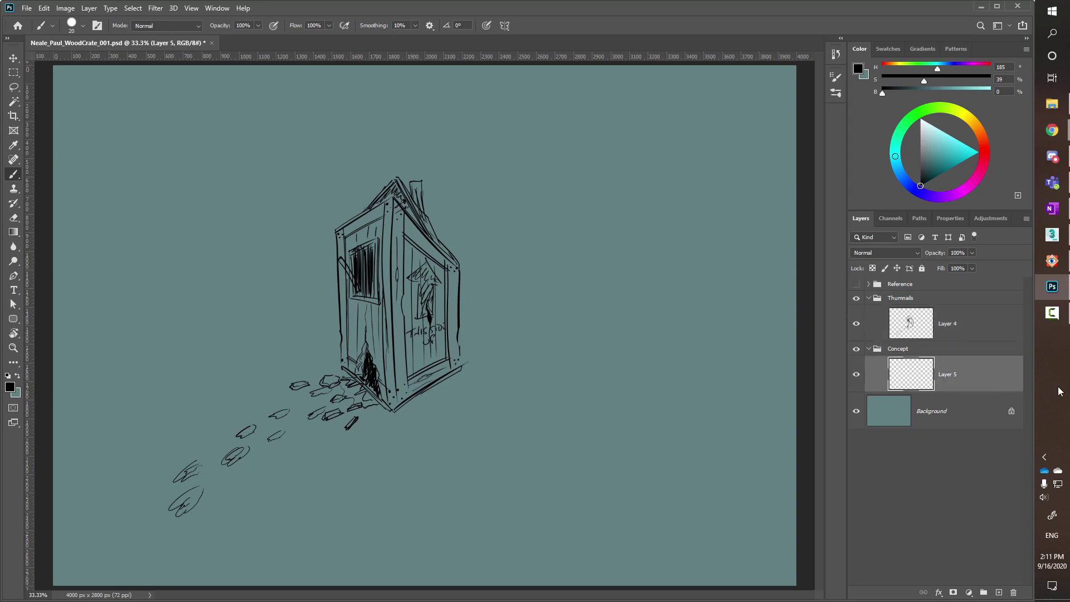
{"action": "left_click", "coordinate": [1015, 593]}
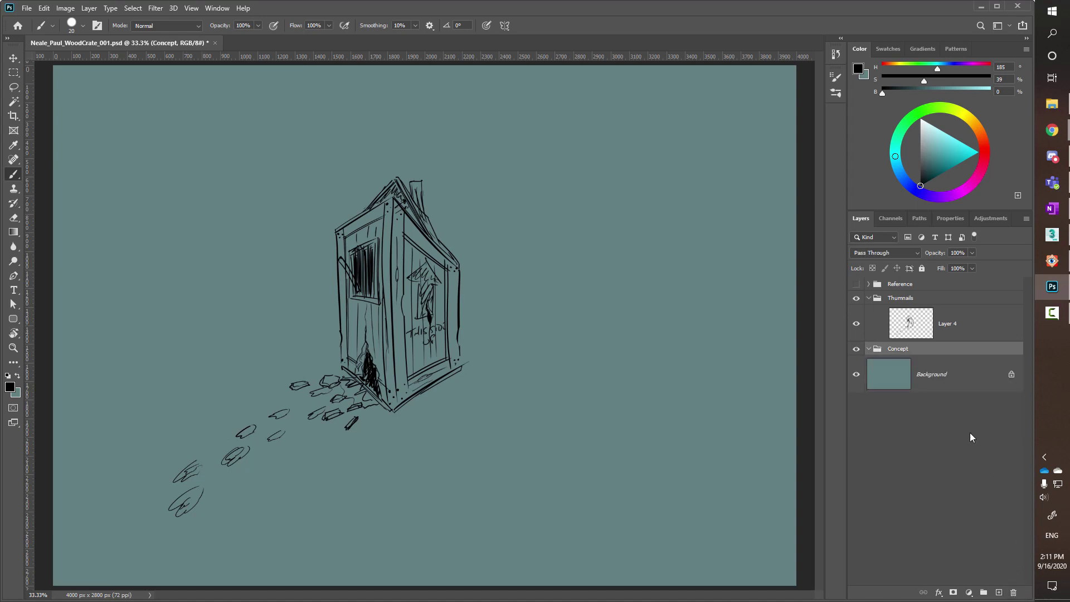
{"action": "left_click", "coordinate": [983, 592]}
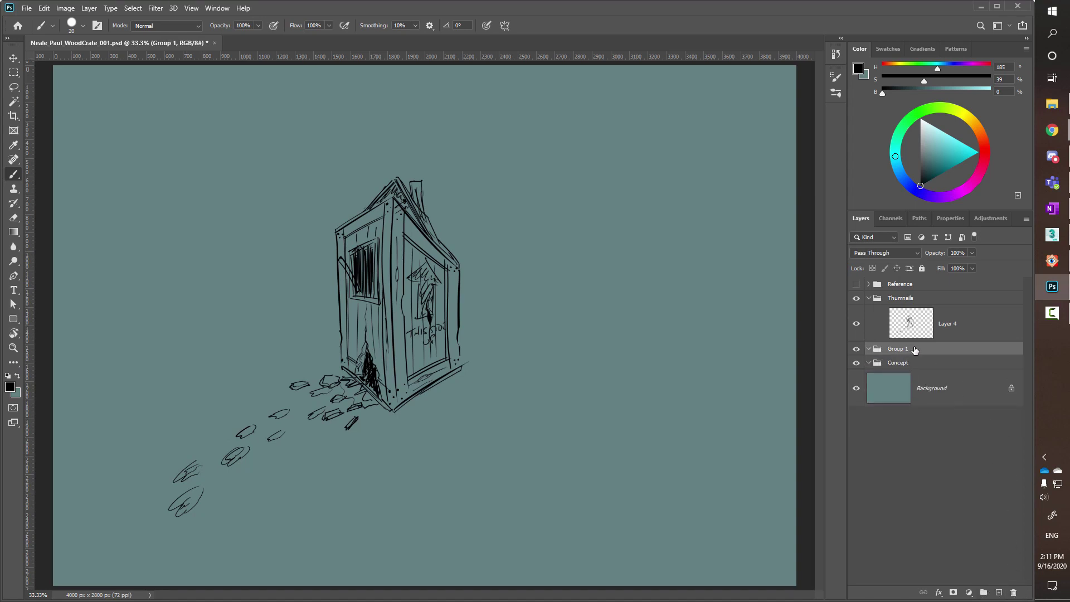
{"action": "left_click_drag", "start_coordinate": [914, 350], "coordinate": [921, 366]}
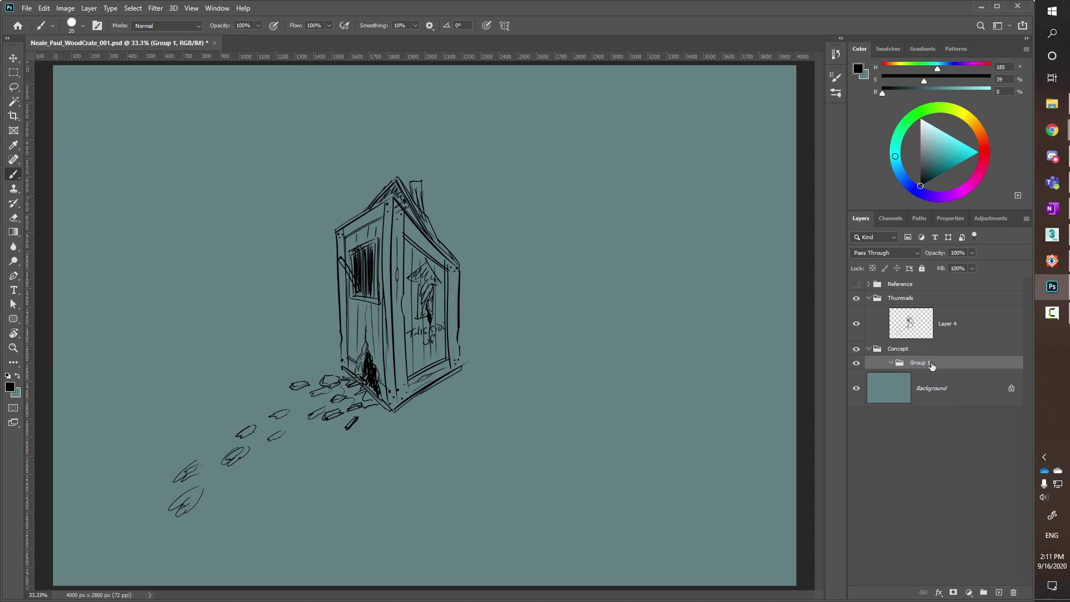
{"action": "double_click", "coordinate": [928, 363]}
{"action": "type", "text": "Sketch"}
{"action": "key", "text": "Return"}
Move the crate thumbnail on Layer 4 into the canvas's upper-left corner.
{"action": "double_click", "coordinate": [924, 326]}
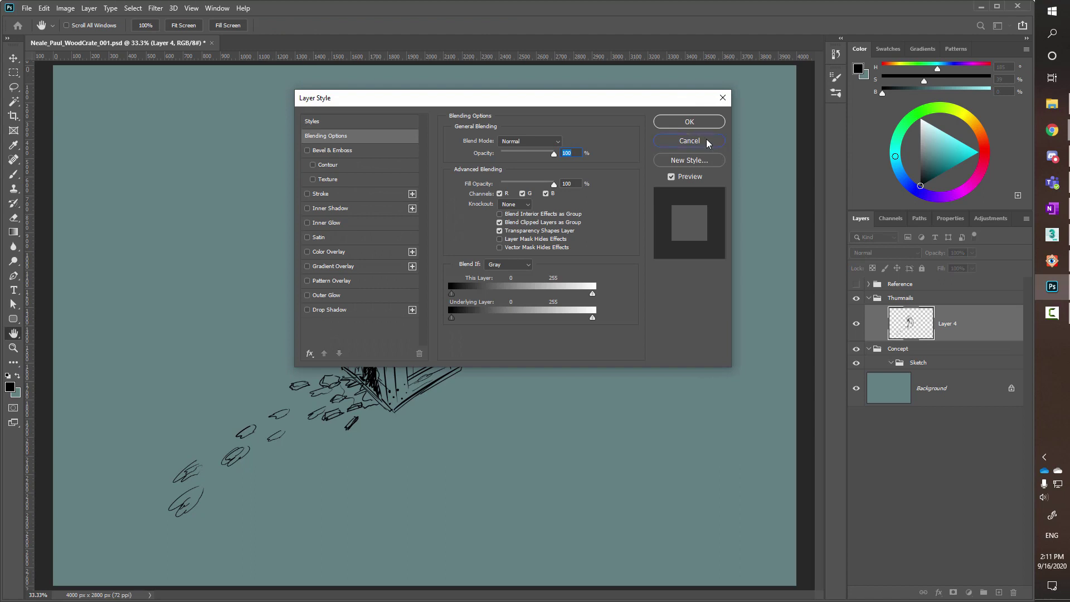
{"action": "left_click", "coordinate": [706, 143]}
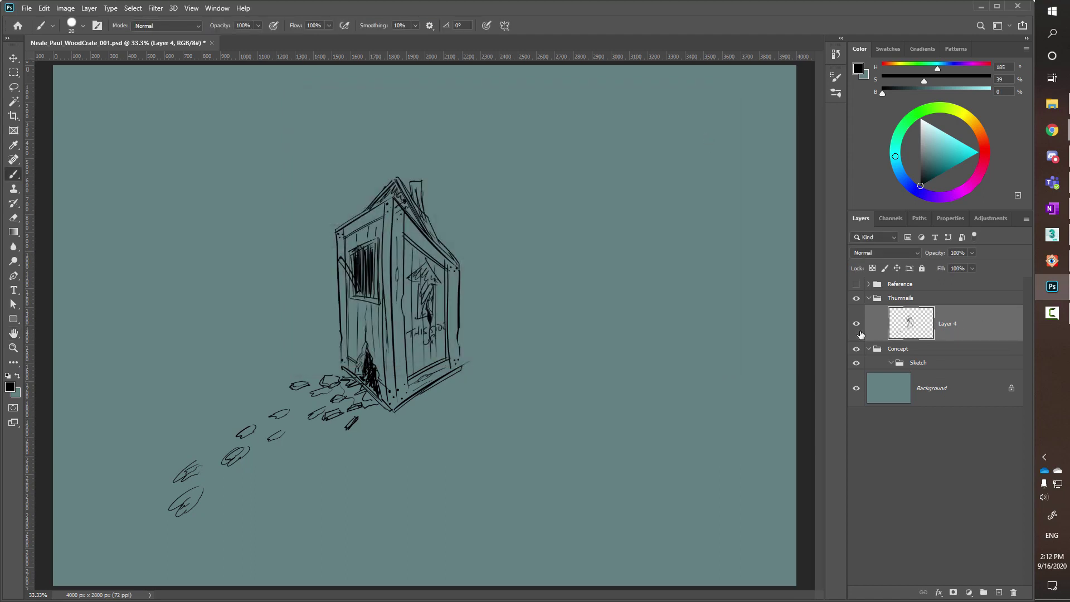
{"action": "key", "text": "v"}
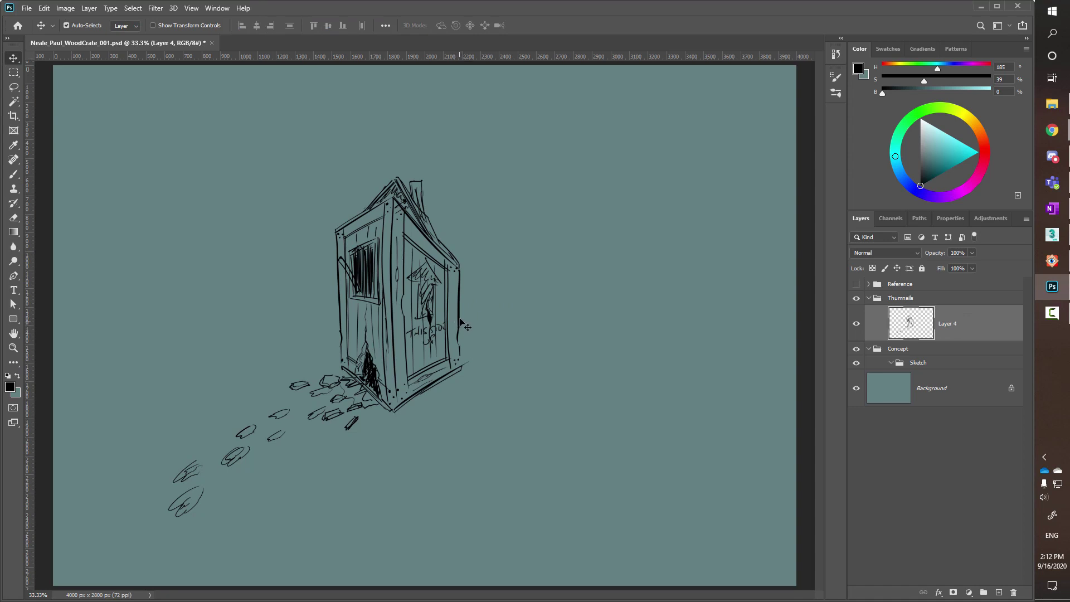
{"action": "mouse_move", "coordinate": [460, 326]}
{"action": "left_mouse_down"}
{"action": "mouse_move", "coordinate": [450, 259]}
{"action": "mouse_move", "coordinate": [334, 190]}
{"action": "mouse_move", "coordinate": [231, 204]}
{"action": "left_mouse_up"}
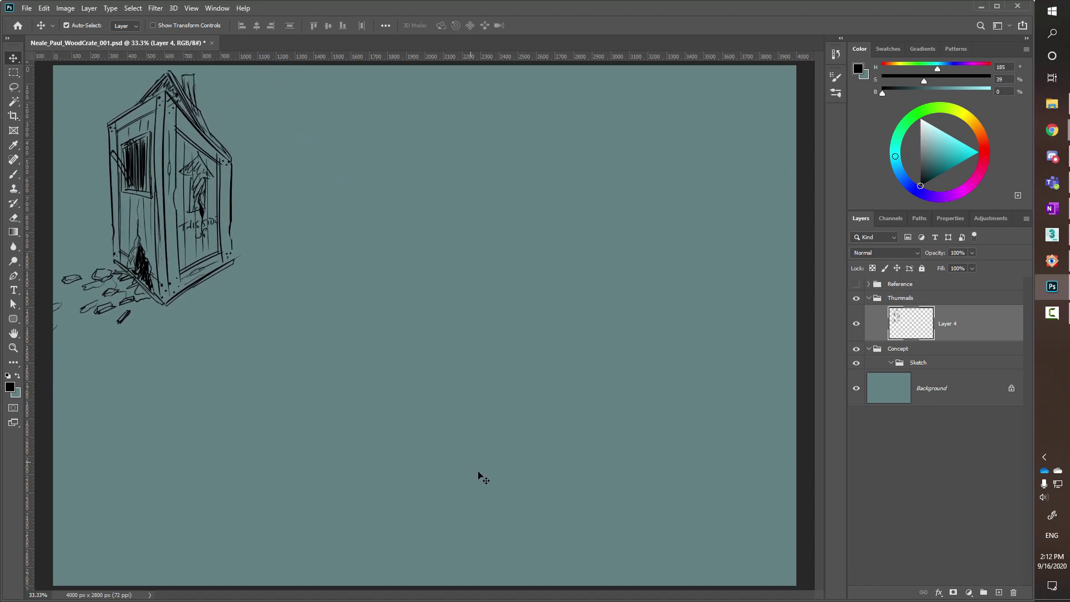
Add a new layer inside the Sketch group and ready the Brush tool at 100% hardness.
{"action": "left_click", "coordinate": [942, 364]}
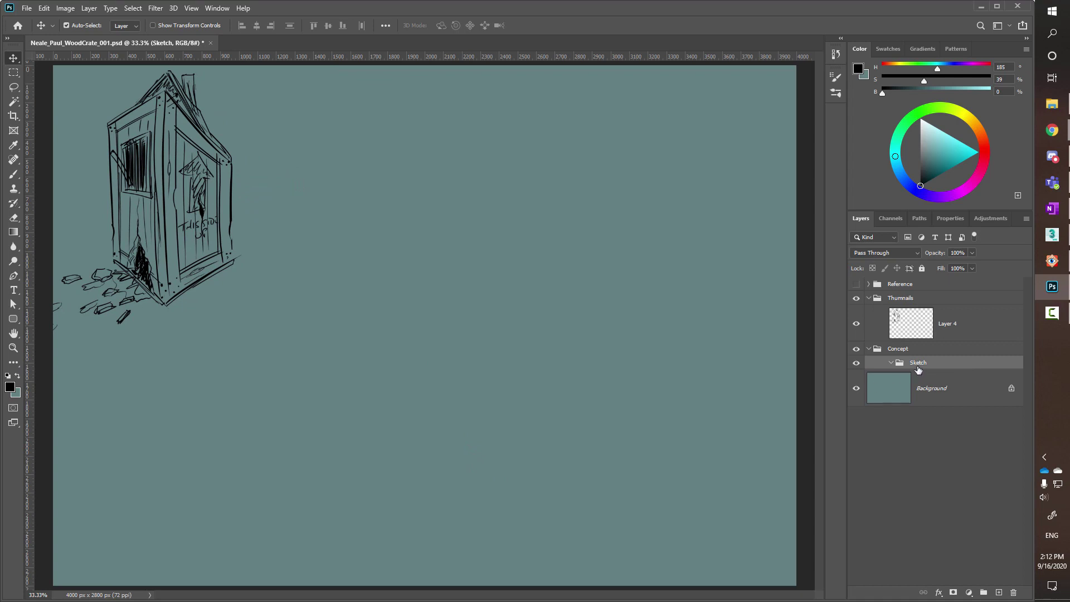
{"action": "left_click", "coordinate": [999, 592]}
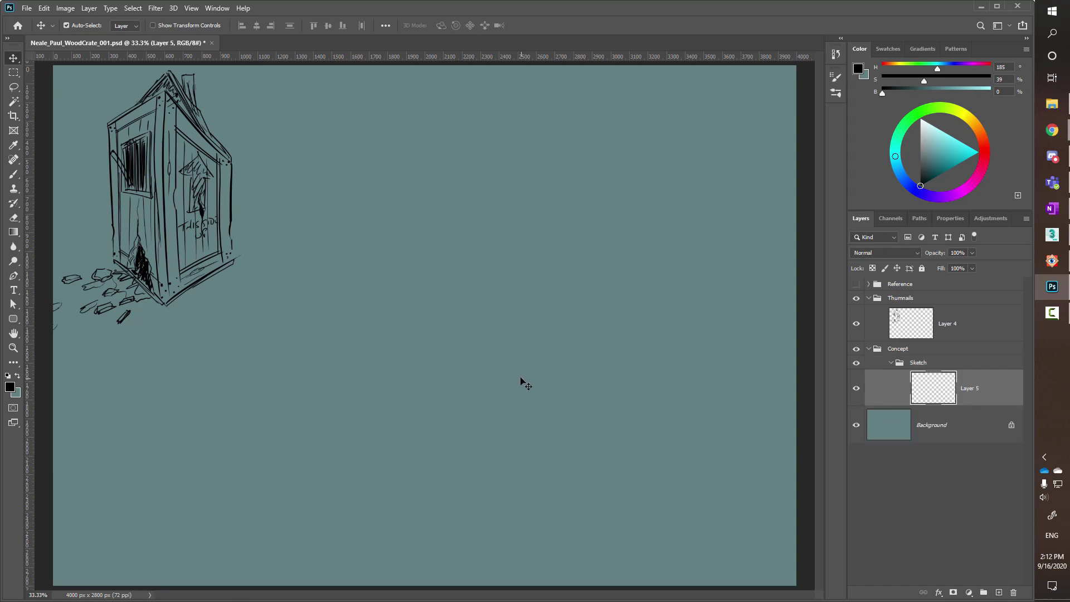
{"action": "key", "text": "b"}
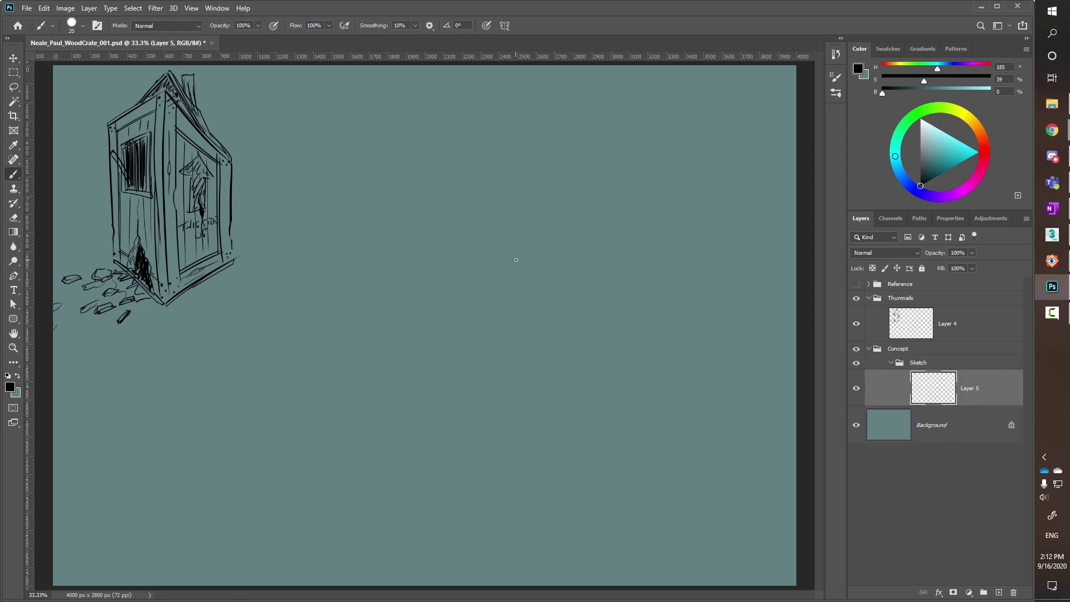
{"action": "left_click", "coordinate": [52, 25]}
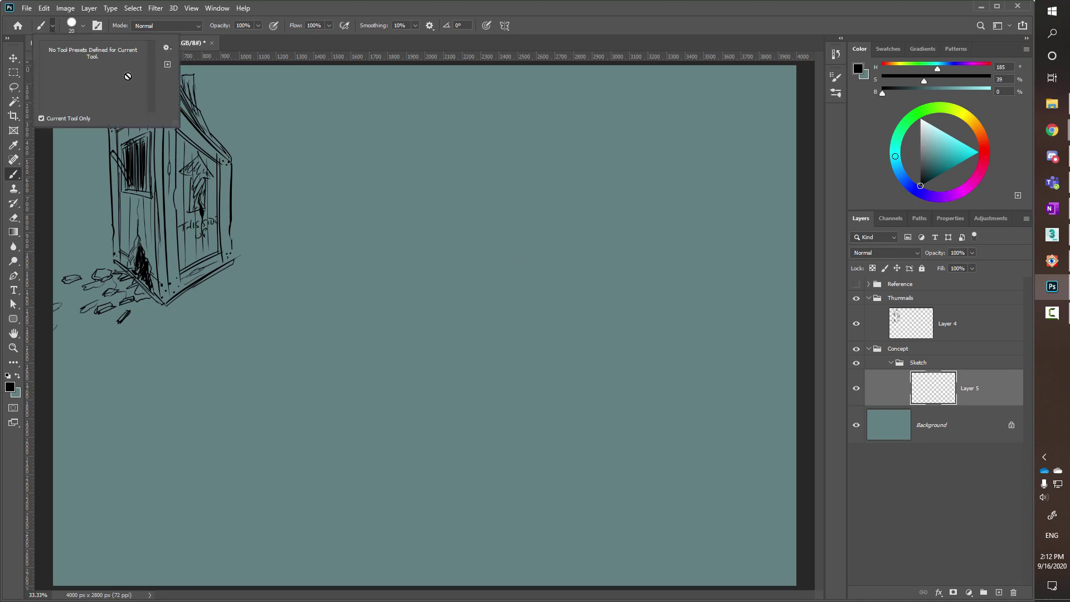
{"action": "left_click", "coordinate": [74, 24]}
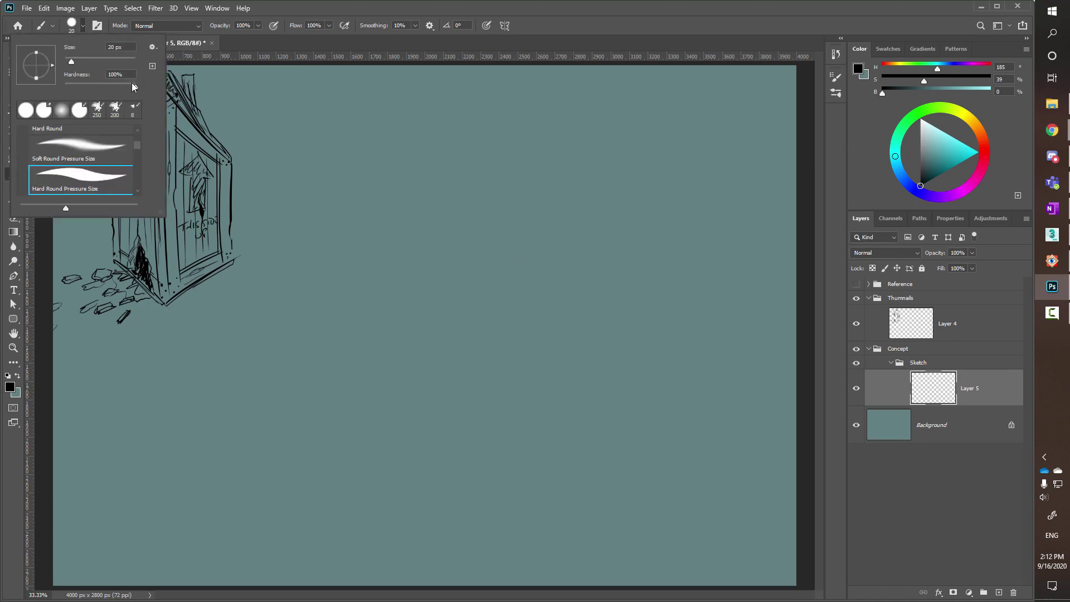
{"action": "left_click", "coordinate": [135, 87]}
{"action": "key", "text": "Return"}
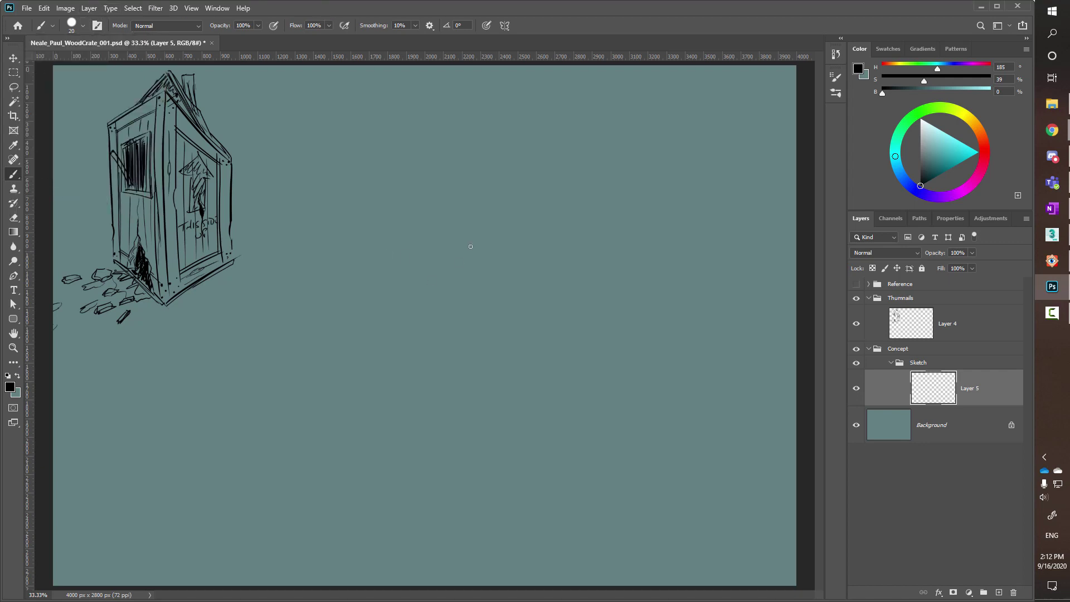
Try long vertical freehand strokes down the empty part of the canvas, undoing each attempt.
{"action": "mouse_move", "coordinate": [469, 119]}
{"action": "left_mouse_down"}
{"action": "mouse_move", "coordinate": [475, 164]}
{"action": "mouse_move", "coordinate": [455, 455]}
{"action": "left_mouse_up"}
{"action": "key", "text": "ctrl+z"}
{"action": "mouse_move", "coordinate": [486, 131]}
{"action": "left_mouse_down"}
{"action": "mouse_move", "coordinate": [499, 197]}
{"action": "mouse_move", "coordinate": [486, 495]}
{"action": "left_mouse_up"}
{"action": "key", "text": "ctrl+z"}
{"action": "left_click_drag", "start_coordinate": [504, 156], "coordinate": [508, 518]}
{"action": "key", "text": "ctrl+z"}
{"action": "left_click_drag", "start_coordinate": [513, 111], "coordinate": [521, 527]}
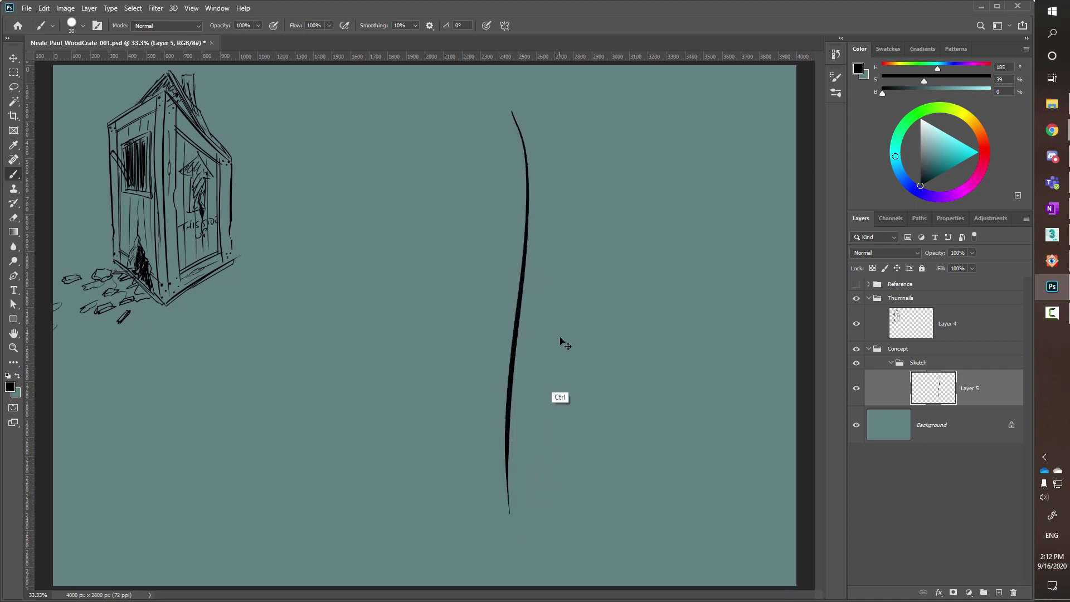
{"action": "key", "text": "ctrl+z"}
{"action": "left_click_drag", "start_coordinate": [526, 139], "coordinate": [531, 483]}
{"action": "key", "text": "ctrl+z"}
{"action": "left_click_drag", "start_coordinate": [517, 123], "coordinate": [531, 287]}
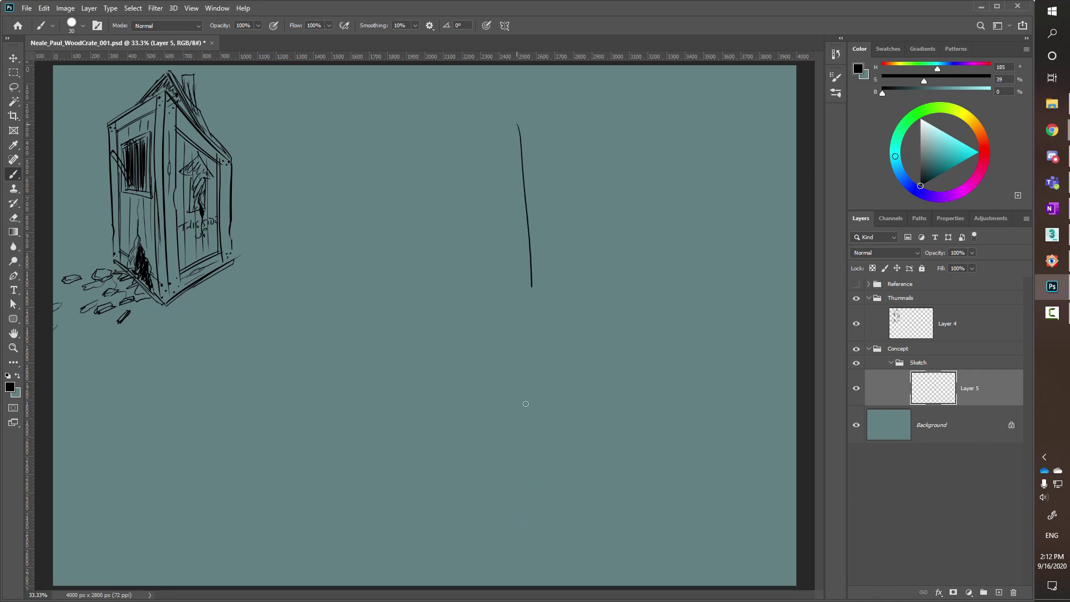
{"action": "left_click_drag", "start_coordinate": [526, 404], "coordinate": [528, 527]}
{"action": "key", "text": "ctrl+z"}
{"action": "mouse_move", "coordinate": [509, 118]}
{"action": "left_mouse_down"}
{"action": "mouse_move", "coordinate": [522, 175]}
{"action": "mouse_move", "coordinate": [531, 524]}
{"action": "left_mouse_up"}
{"action": "key", "text": "ctrl+z"}
Try a small rough upright box near the canvas's lower right and undo all its strokes.
{"action": "mouse_move", "coordinate": [609, 397]}
{"action": "left_mouse_down"}
{"action": "mouse_move", "coordinate": [608, 501]}
{"action": "mouse_move", "coordinate": [569, 383]}
{"action": "mouse_move", "coordinate": [538, 405]}
{"action": "mouse_move", "coordinate": [538, 484]}
{"action": "left_mouse_up"}
{"action": "left_click_drag", "start_coordinate": [540, 482], "coordinate": [614, 521]}
{"action": "mouse_move", "coordinate": [570, 375]}
{"action": "left_mouse_down"}
{"action": "mouse_move", "coordinate": [575, 502]}
{"action": "mouse_move", "coordinate": [603, 493]}
{"action": "left_mouse_up"}
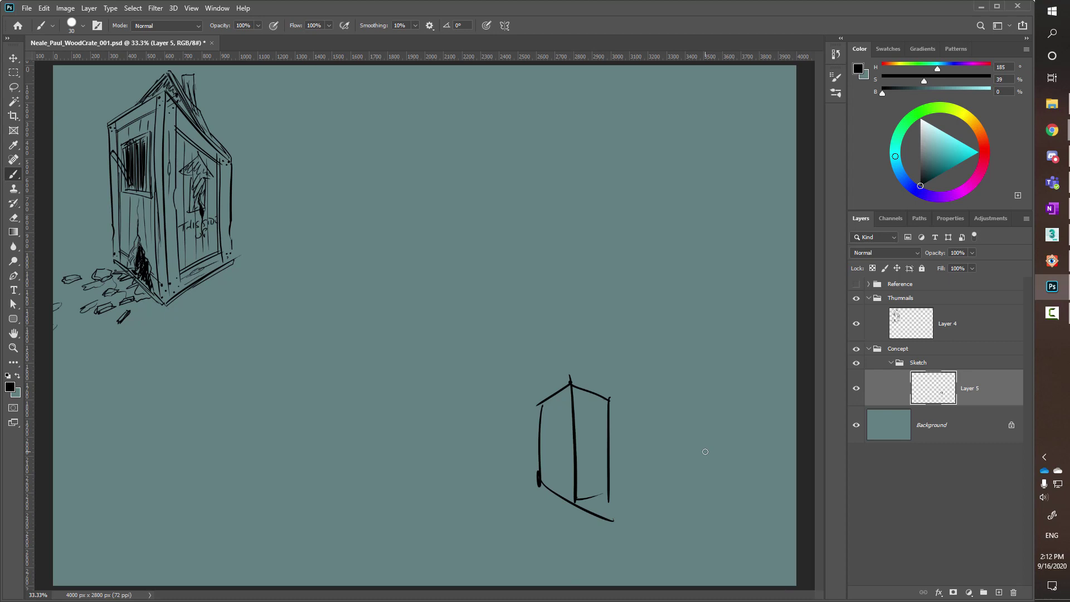
{"action": "key", "text": "ctrl+z"}
{"action": "key", "text": "ctrl+z"}
{"action": "key", "text": "ctrl+z"}
{"action": "key", "text": "ctrl+z"}
{"action": "key", "text": "ctrl+z"}
{"action": "key", "text": "ctrl+z"}
{"action": "key", "text": "ctrl+z"}
{"action": "key", "text": "ctrl+z"}
{"action": "key", "text": "ctrl+z"}
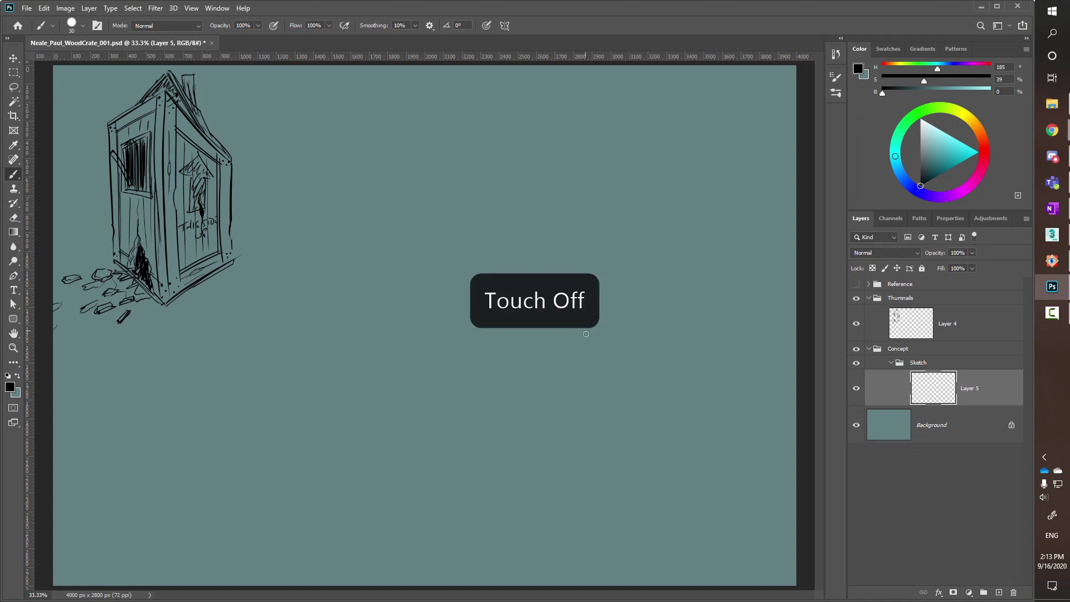
Try sketching a large upright crate box with three vertical edges and angled top and base lines beside the thumbnail.
{"action": "scroll", "coordinate": [611, 333], "scroll_direction": "down", "scroll_amount": 1}
{"action": "scroll", "coordinate": [610, 333], "scroll_direction": "down", "scroll_amount": 4}
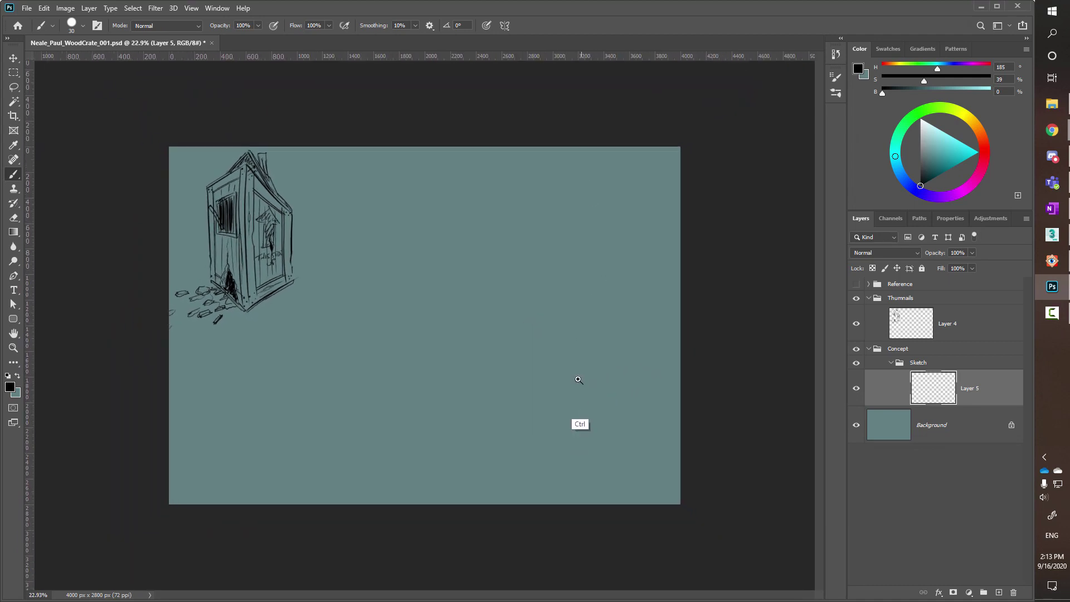
{"action": "scroll", "coordinate": [580, 375], "scroll_direction": "down", "scroll_amount": 1}
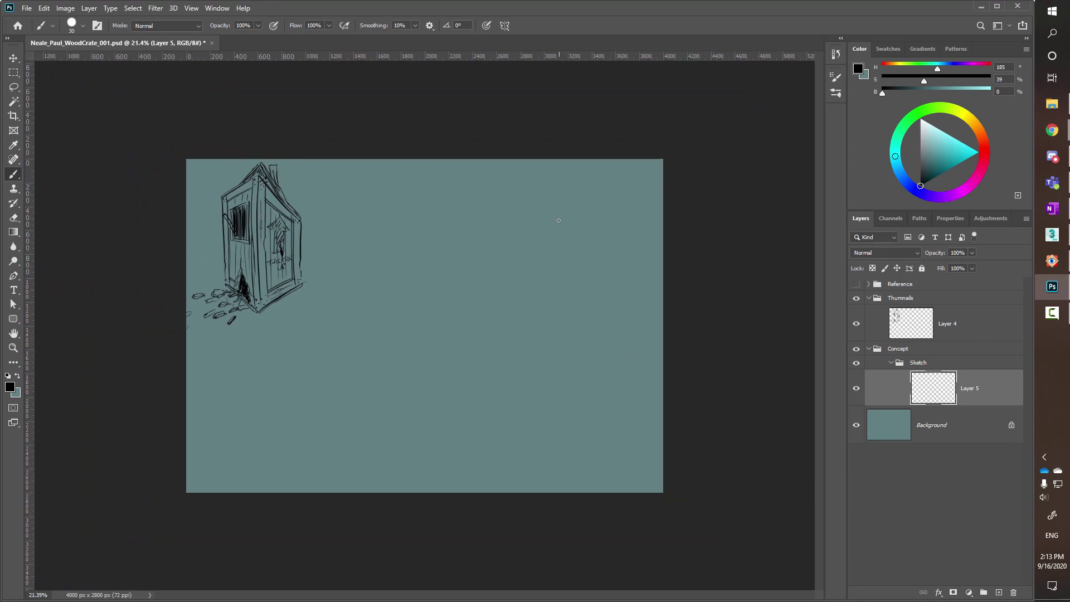
{"action": "scroll", "coordinate": [559, 359], "scroll_direction": "up", "scroll_amount": 1}
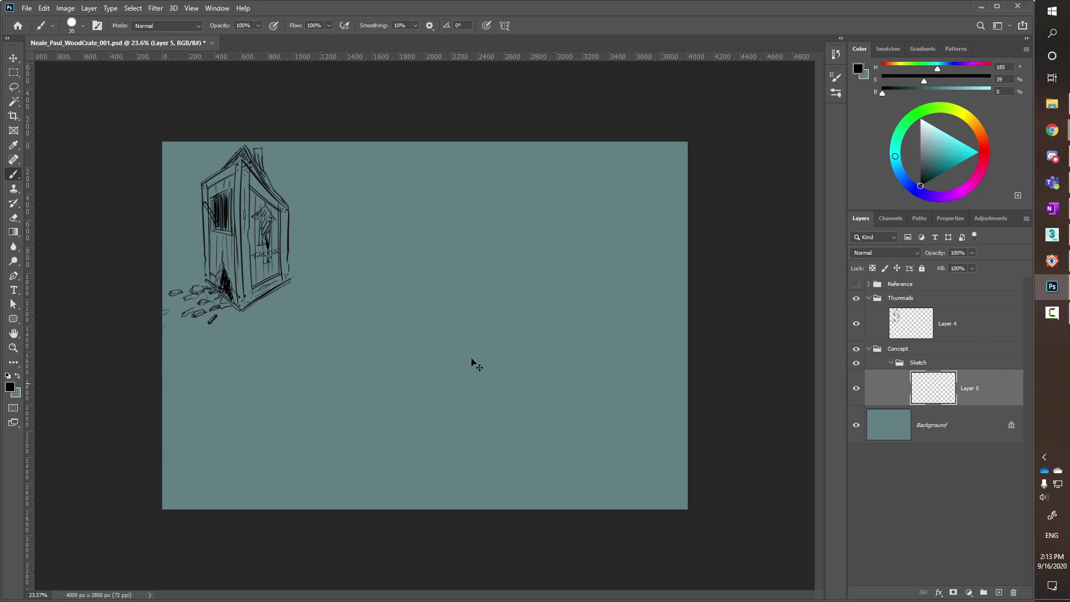
{"action": "mouse_move", "coordinate": [447, 242]}
{"action": "left_mouse_down"}
{"action": "mouse_move", "coordinate": [470, 134]}
{"action": "mouse_move", "coordinate": [450, 199]}
{"action": "mouse_move", "coordinate": [449, 189]}
{"action": "left_mouse_up"}
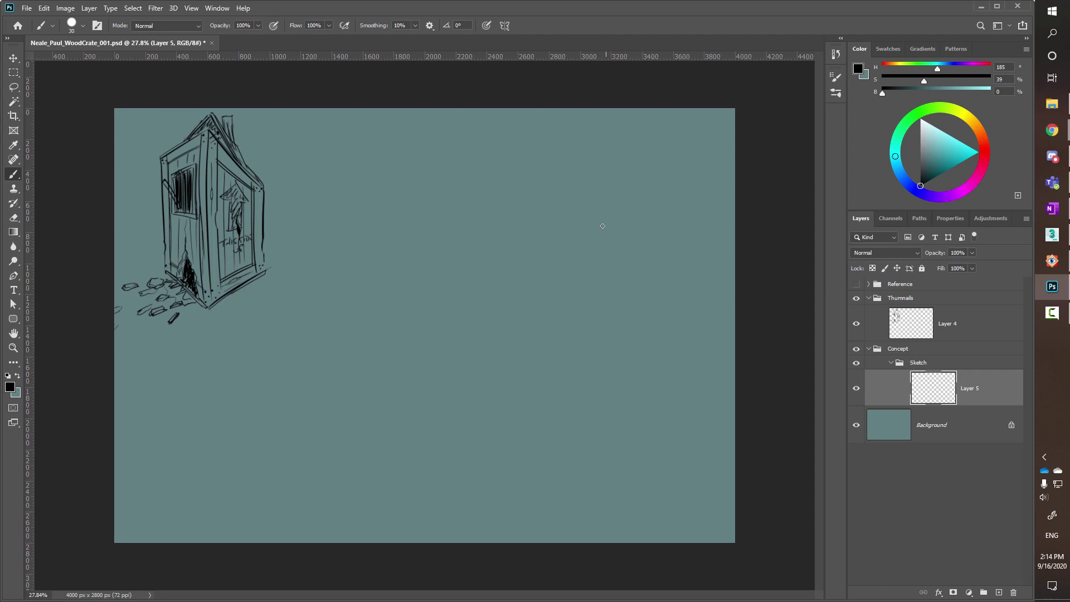
{"action": "left_click_drag", "start_coordinate": [601, 219], "coordinate": [605, 488]}
{"action": "mouse_move", "coordinate": [601, 219]}
{"action": "left_mouse_down"}
{"action": "mouse_move", "coordinate": [478, 151]}
{"action": "mouse_move", "coordinate": [480, 452]}
{"action": "left_mouse_up"}
{"action": "left_click_drag", "start_coordinate": [485, 493], "coordinate": [590, 460]}
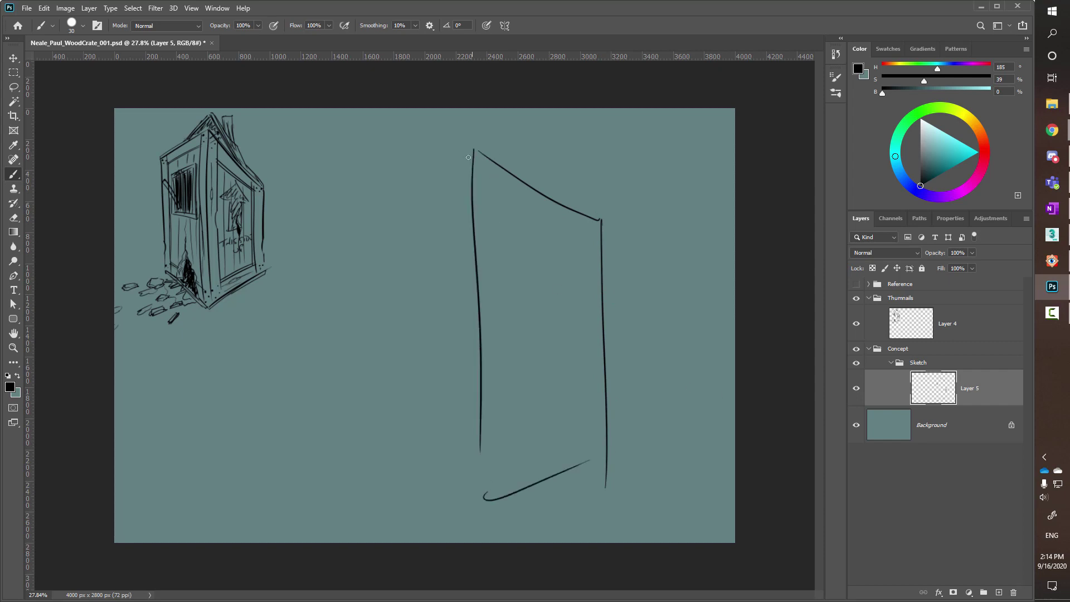
{"action": "mouse_move", "coordinate": [470, 147]}
{"action": "left_mouse_down"}
{"action": "mouse_move", "coordinate": [395, 199]}
{"action": "mouse_move", "coordinate": [383, 493]}
{"action": "left_mouse_up"}
{"action": "left_click_drag", "start_coordinate": [364, 454], "coordinate": [467, 503]}
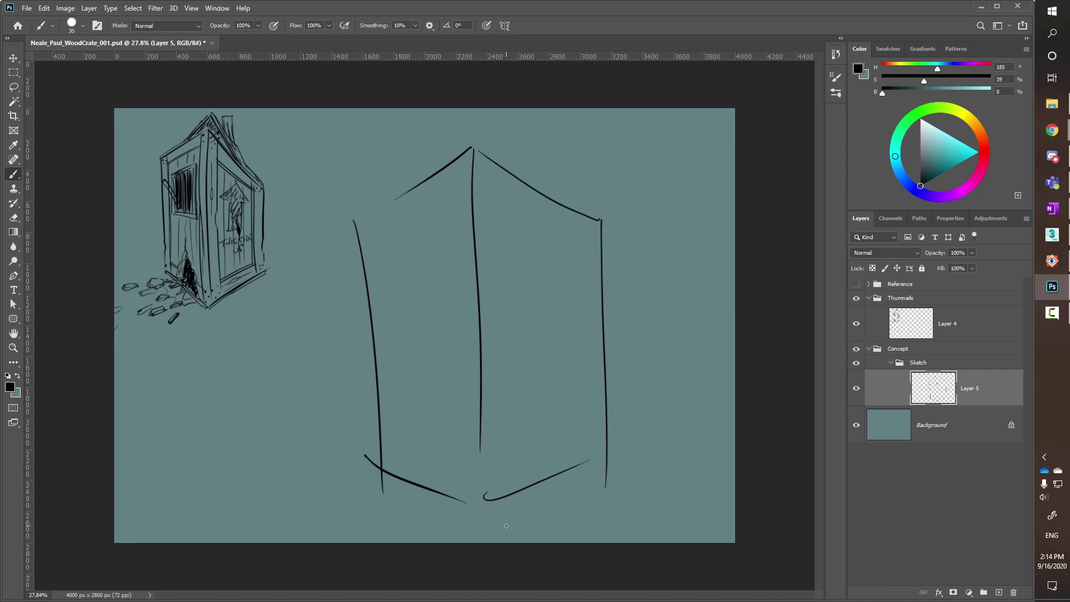
Undo every stroke of the large crate box so the sketch layer is empty.
{"action": "key", "text": "ctrl+z"}
{"action": "key", "text": "ctrl+z"}
{"action": "key", "text": "ctrl+z"}
{"action": "key", "text": "ctrl+z"}
{"action": "key", "text": "ctrl+z"}
{"action": "key", "text": "ctrl+z"}
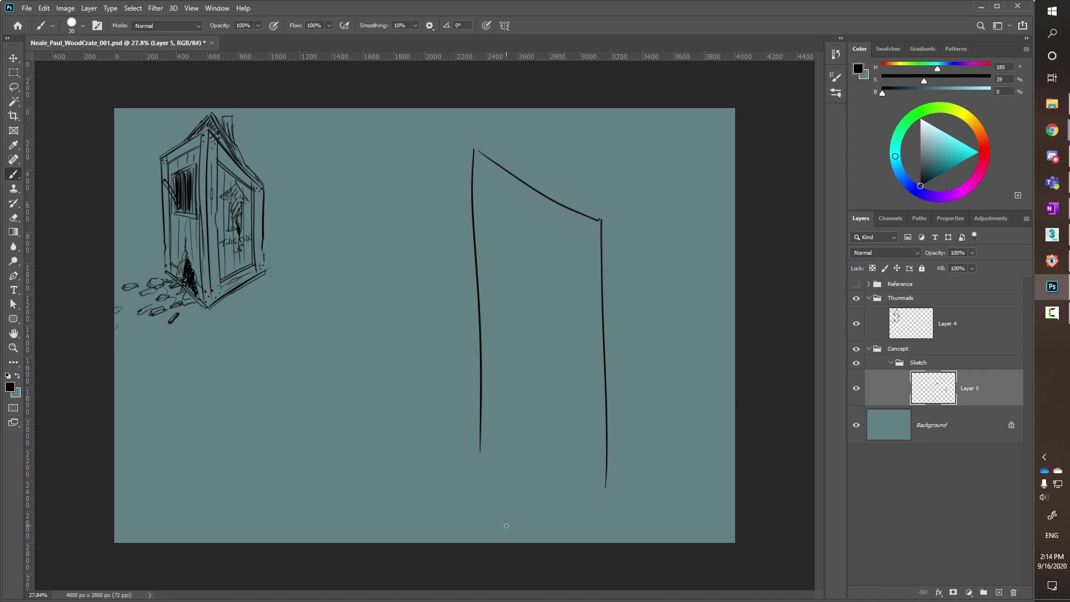
{"action": "key", "text": "ctrl+z"}
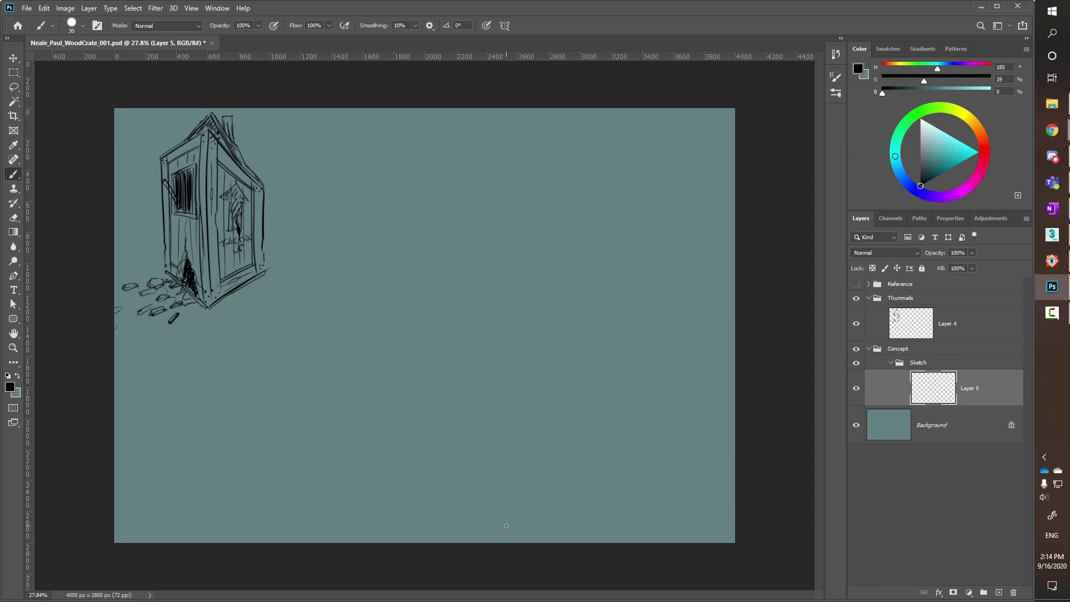
Add a new layer to the Thumnails group, directly below Layer 4.
{"action": "key", "text": "ctrl+minus"}
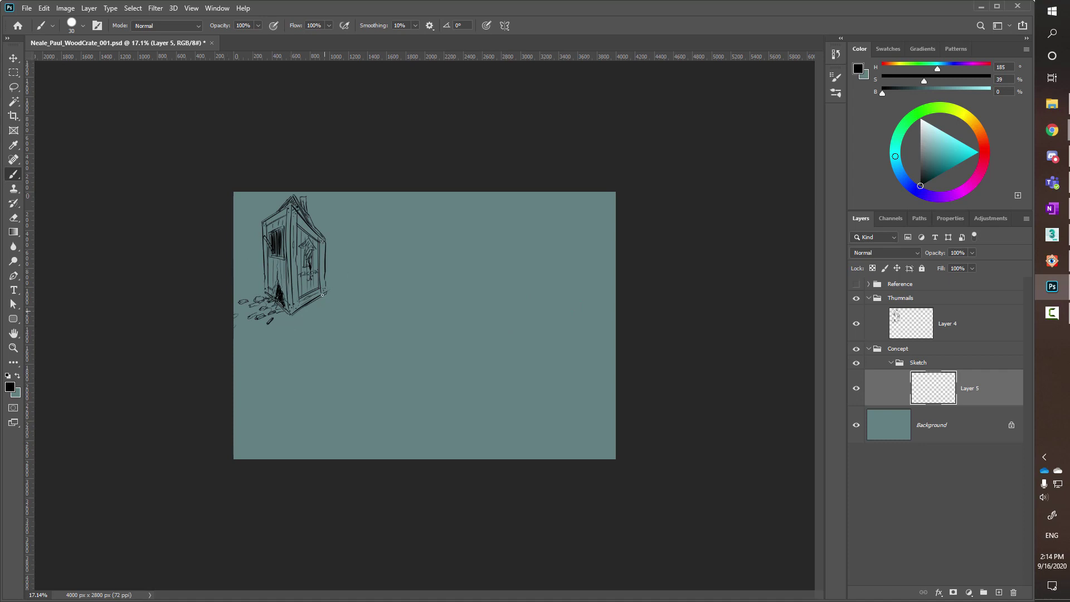
{"action": "left_click", "coordinate": [955, 321]}
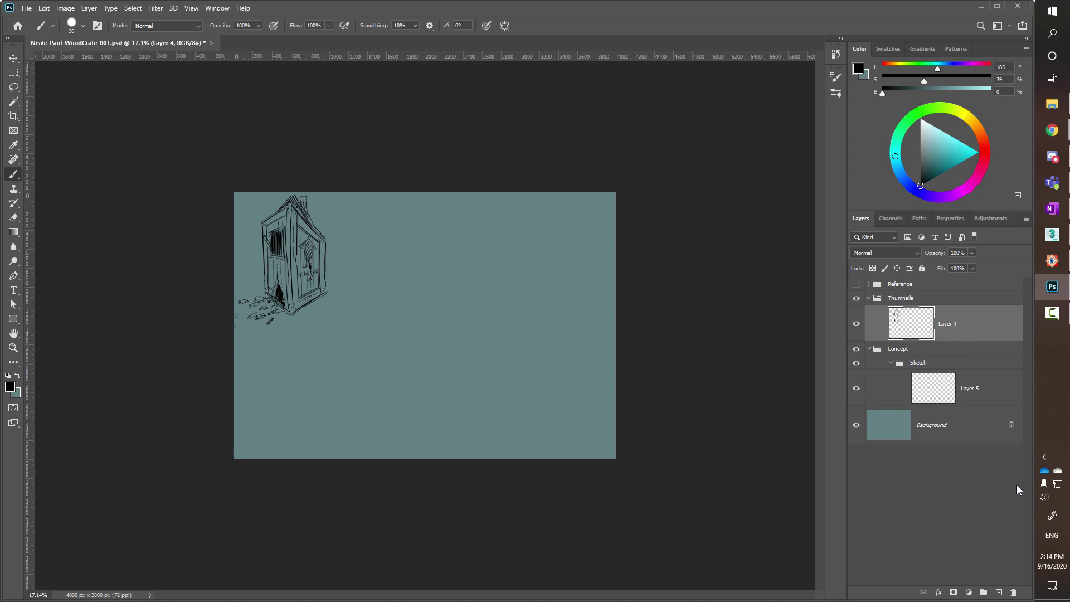
{"action": "left_click", "coordinate": [998, 593]}
{"action": "left_click_drag", "start_coordinate": [966, 318], "coordinate": [964, 361]}
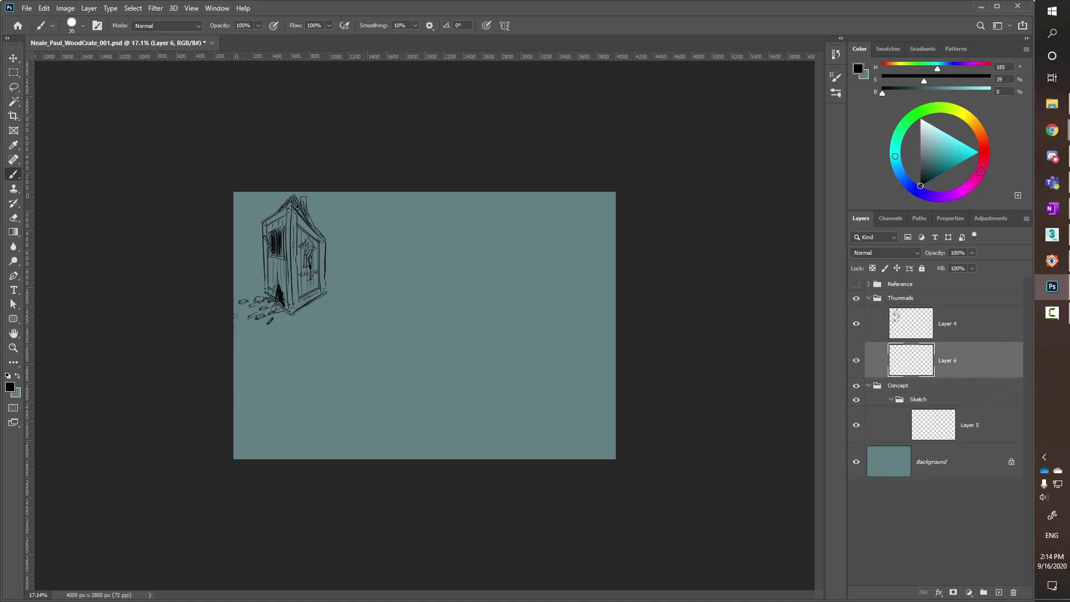
Draw a dark crimson (H 350, S 78, B 55) horizon line across the thumbnail on the new layer, and reselect the Sketch group's layer.
{"action": "left_click", "coordinate": [984, 162]}
{"action": "left_click_drag", "start_coordinate": [955, 163], "coordinate": [945, 162]}
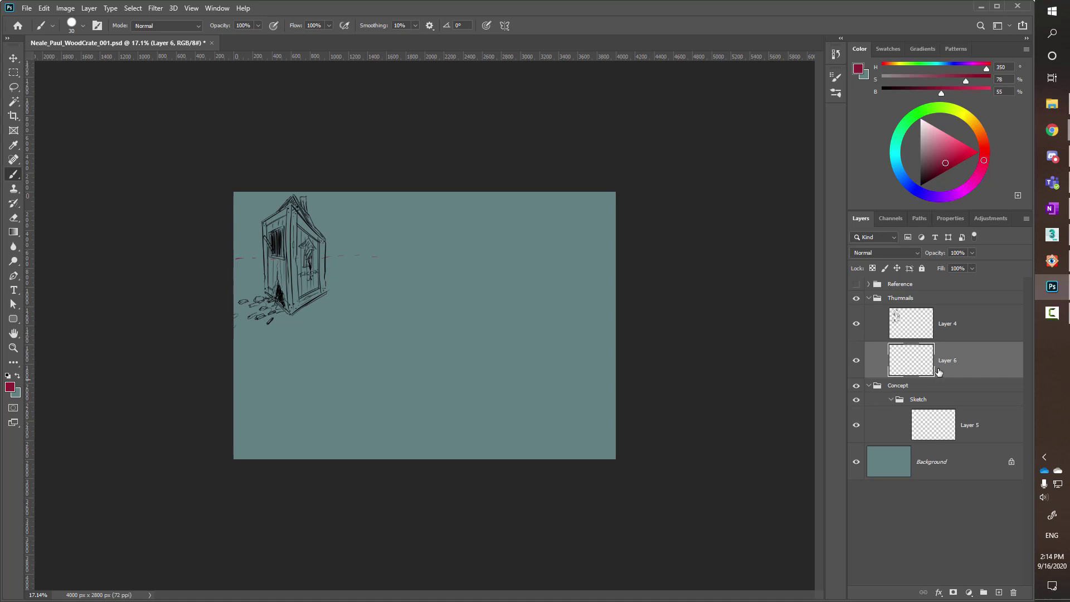
{"action": "left_click", "coordinate": [974, 436]}
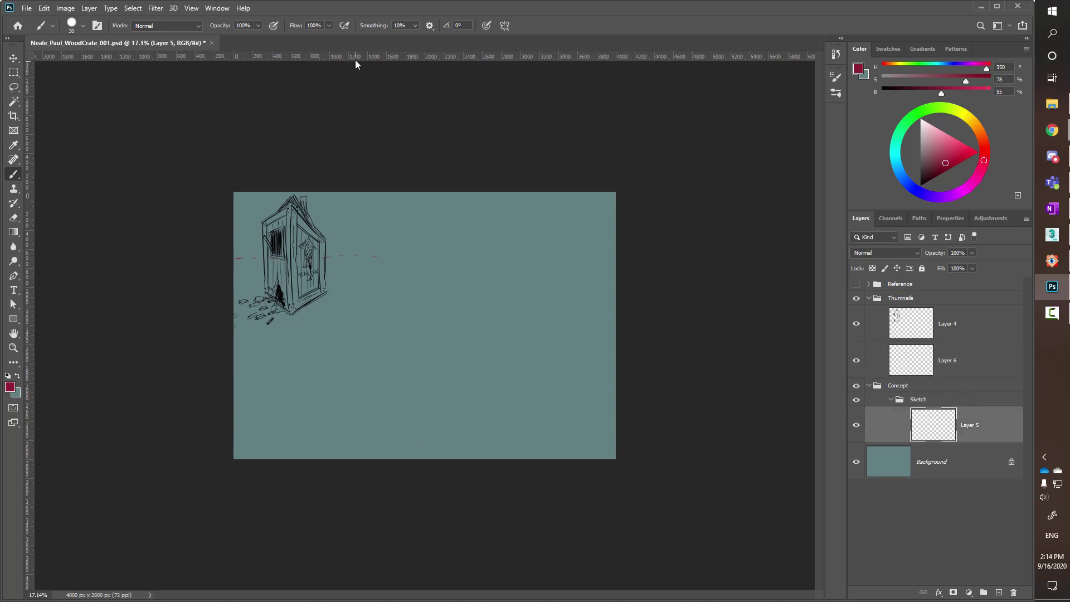
{"action": "left_click_drag", "start_coordinate": [357, 56], "coordinate": [380, 323]}
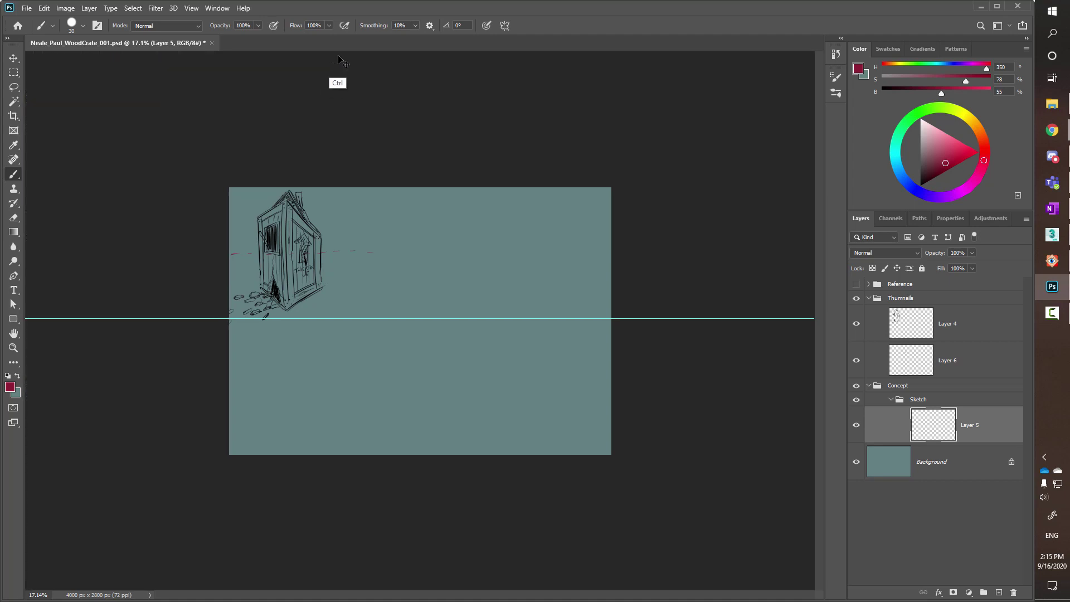
{"action": "left_click", "coordinate": [191, 9]}
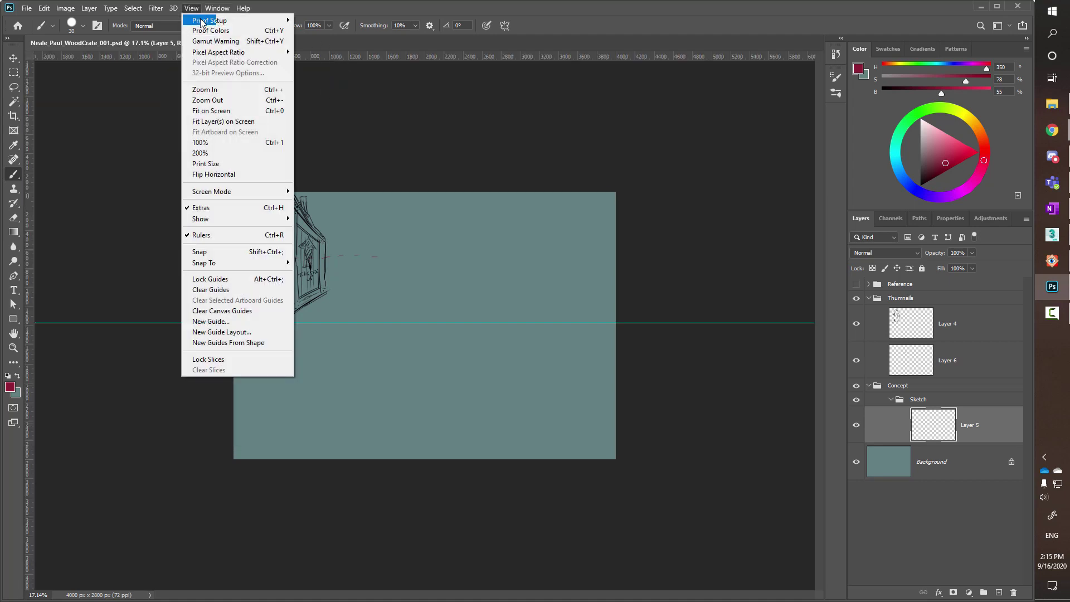
{"action": "left_click", "coordinate": [509, 14]}
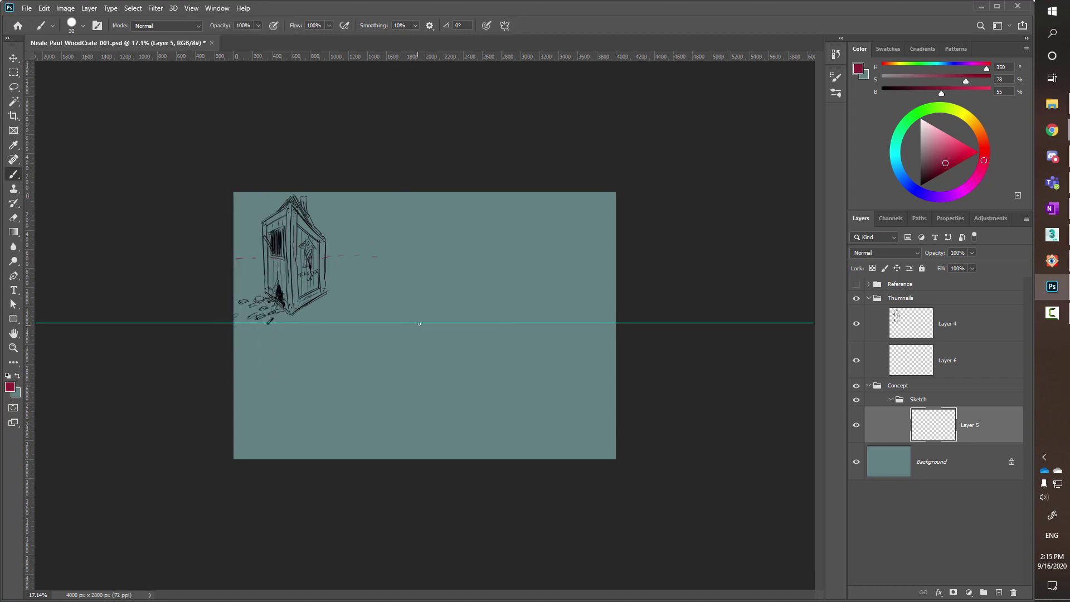
{"action": "key", "text": "v"}
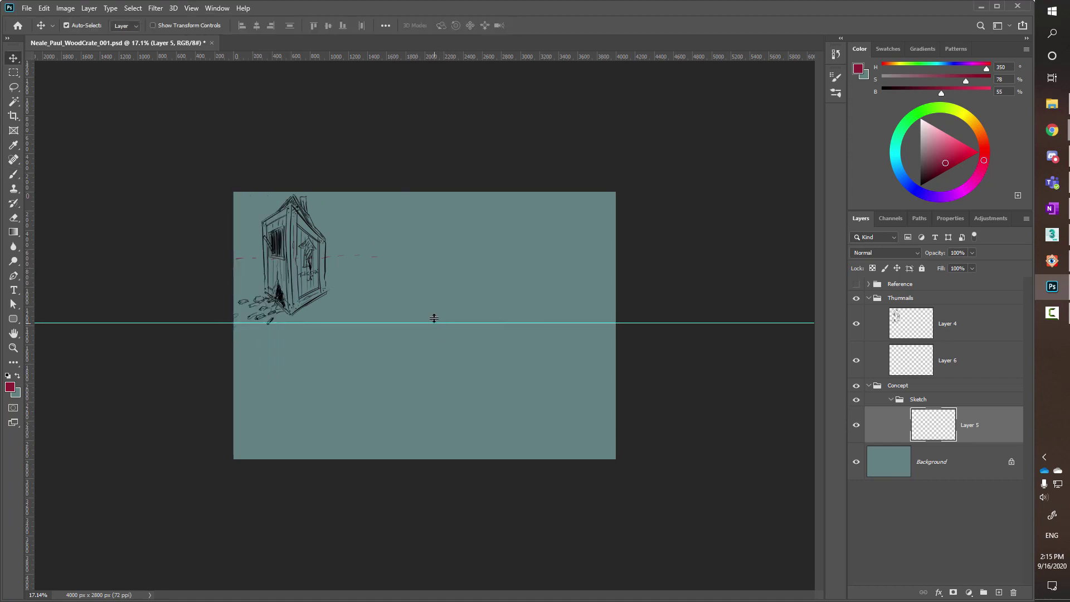
{"action": "mouse_move", "coordinate": [433, 318]}
{"action": "left_mouse_down"}
{"action": "mouse_move", "coordinate": [432, 163]}
{"action": "mouse_move", "coordinate": [449, 5]}
{"action": "left_mouse_up"}
Place a horizontal horizon guide at the canvas's mid-height and a vertical vanishing-point guide well outside each side of the canvas.
{"action": "left_click_drag", "start_coordinate": [460, 57], "coordinate": [444, 325]}
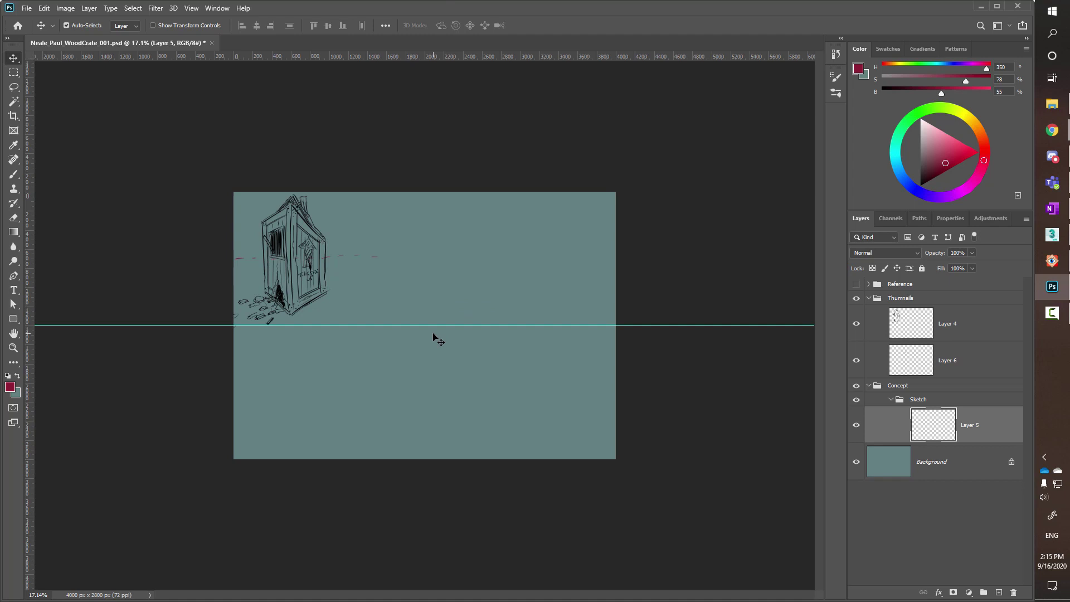
{"action": "left_click_drag", "start_coordinate": [485, 376], "coordinate": [473, 399]}
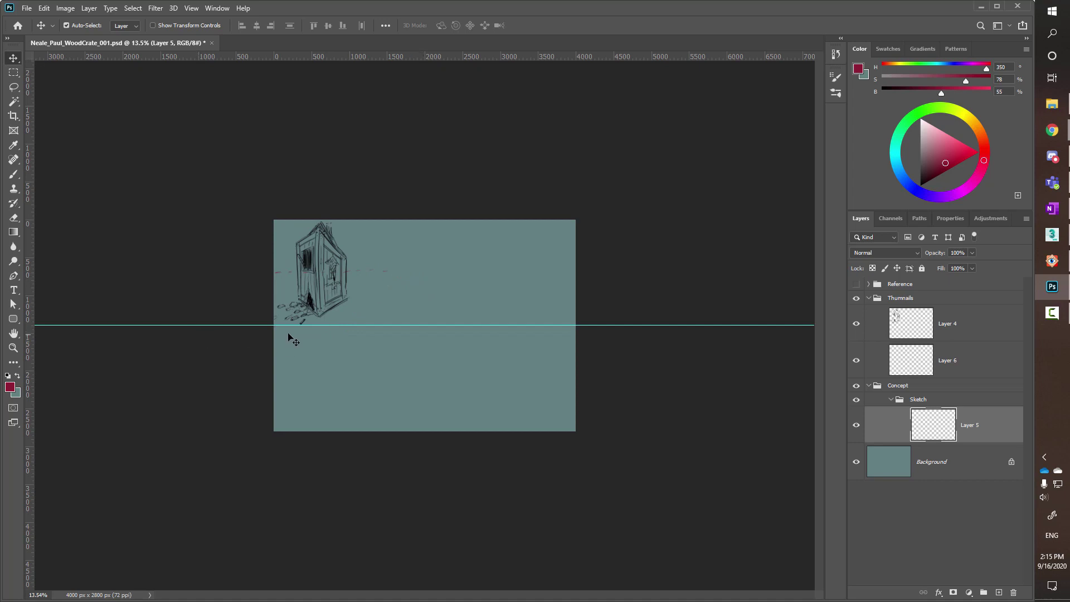
{"action": "left_click_drag", "start_coordinate": [32, 295], "coordinate": [160, 313]}
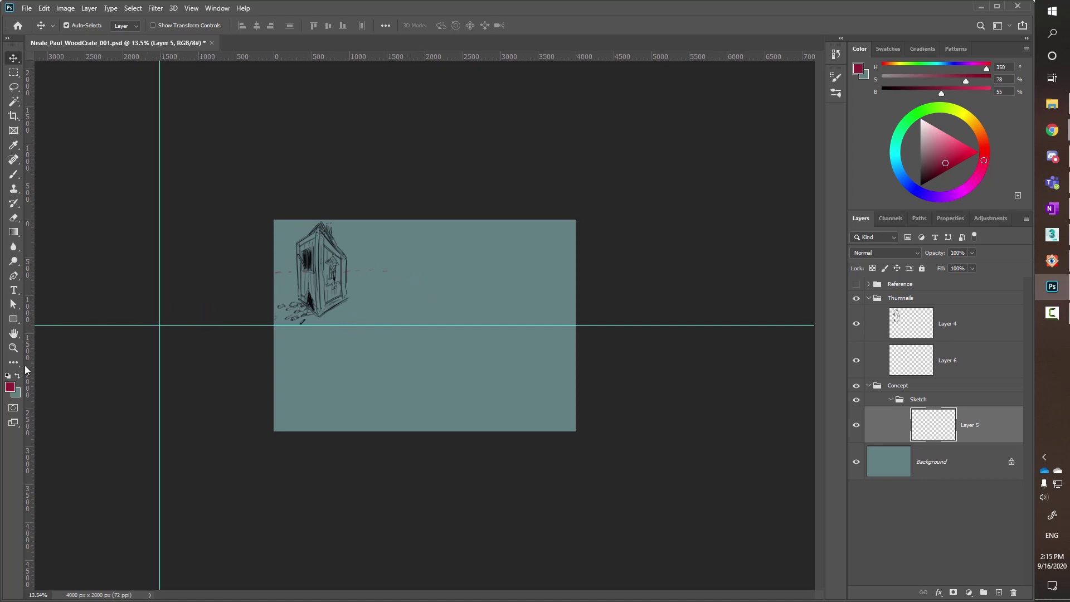
{"action": "left_click_drag", "start_coordinate": [28, 371], "coordinate": [700, 400]}
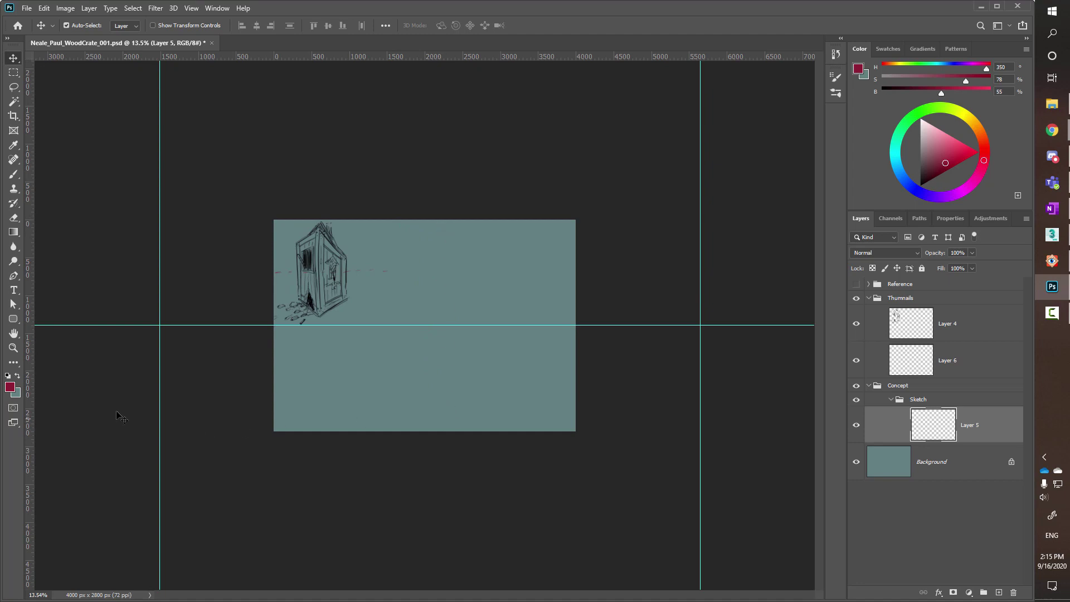
Add a vertical guide near the canvas centre and horizontal guides just inside the canvas's upper and lower edges.
{"action": "left_click_drag", "start_coordinate": [32, 399], "coordinate": [429, 402]}
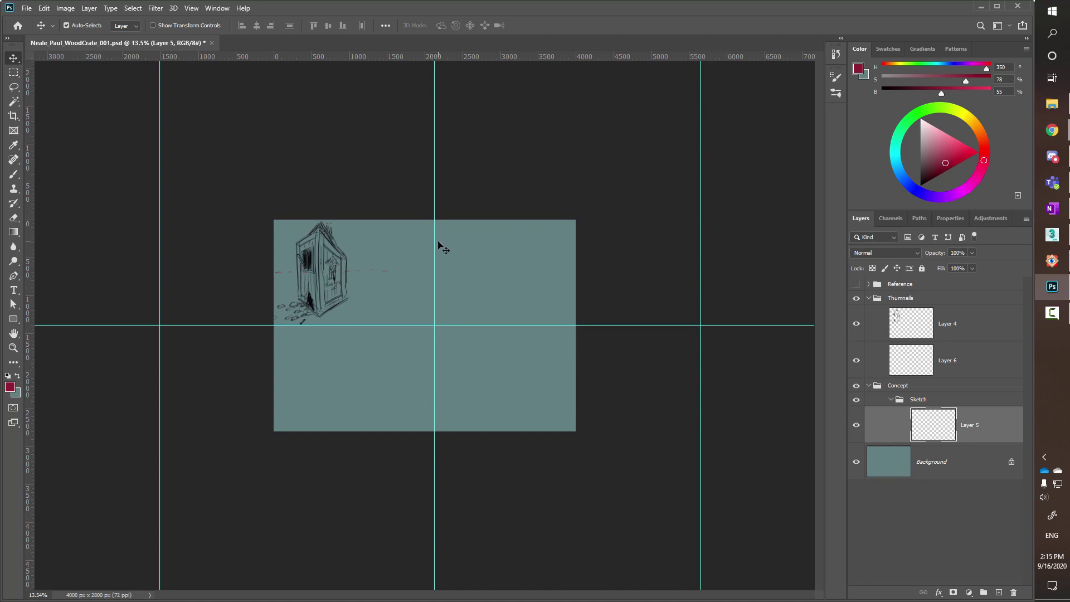
{"action": "left_click_drag", "start_coordinate": [273, 62], "coordinate": [278, 236]}
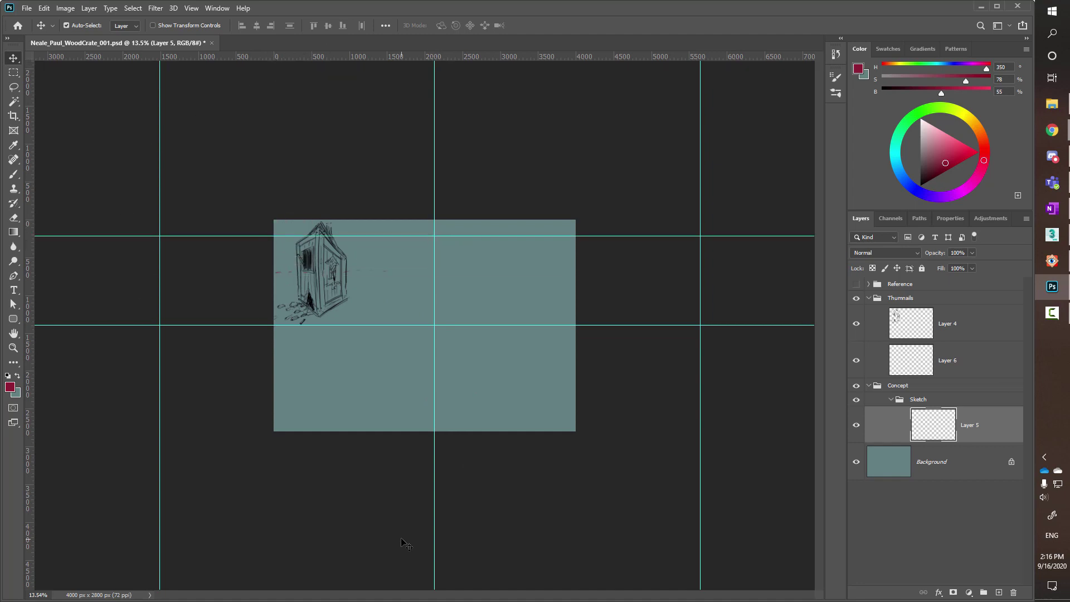
{"action": "left_click_drag", "start_coordinate": [405, 60], "coordinate": [382, 418]}
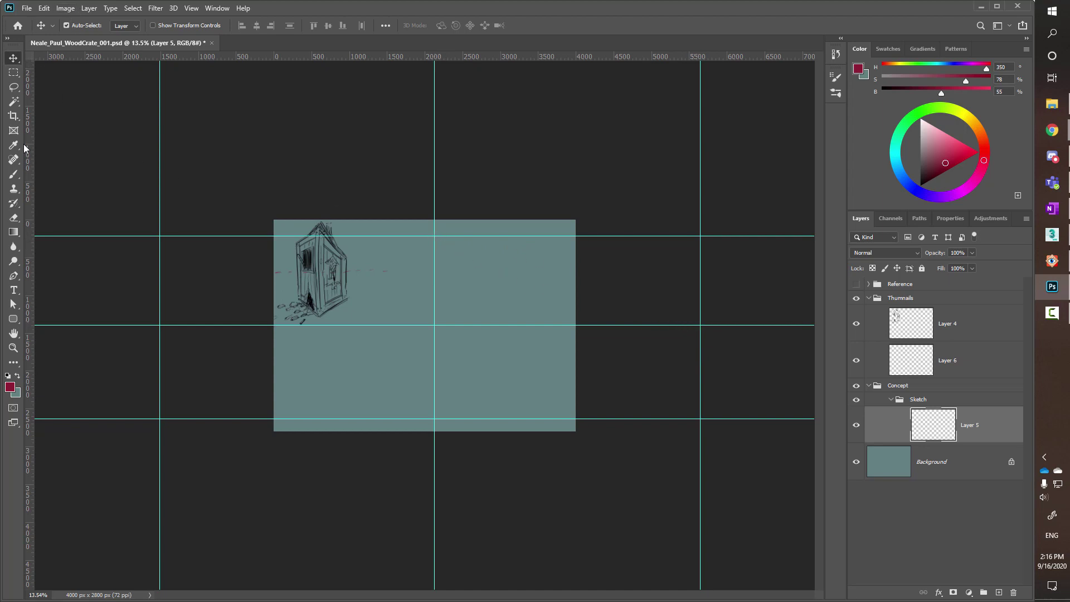
Switch to the Brush tool and rename the Sketch group's Layer 5 as Perspective.
{"action": "key", "text": "b"}
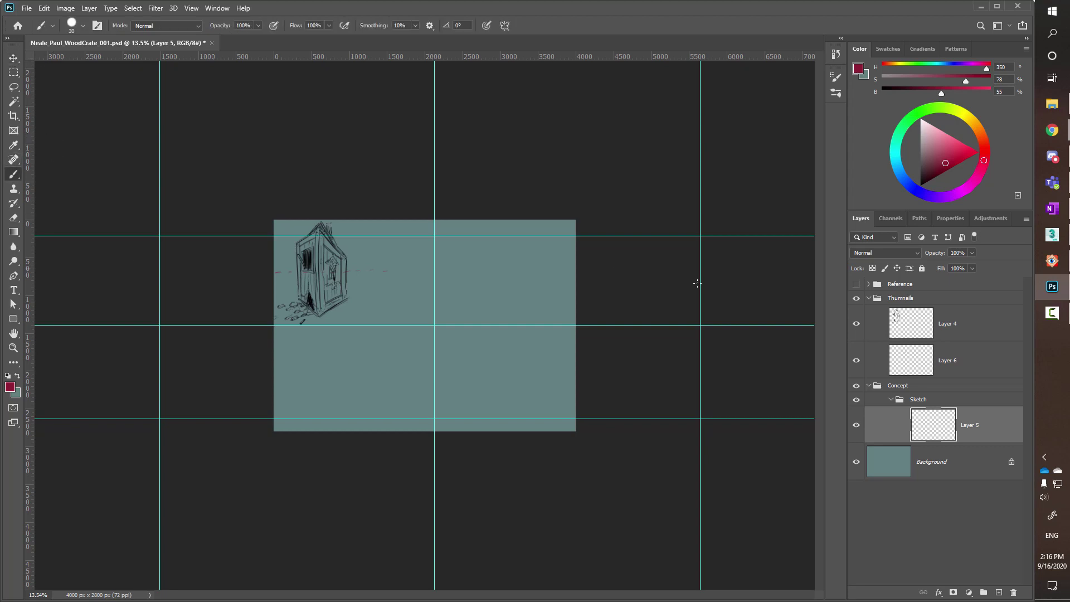
{"action": "double_click", "coordinate": [970, 424]}
{"action": "type", "text": "Perspective"}
{"action": "key", "text": "Return"}
Choose the Hard Round brush, test and undo one stroke, and reduce the brush size to 15 px.
{"action": "left_click", "coordinate": [84, 25]}
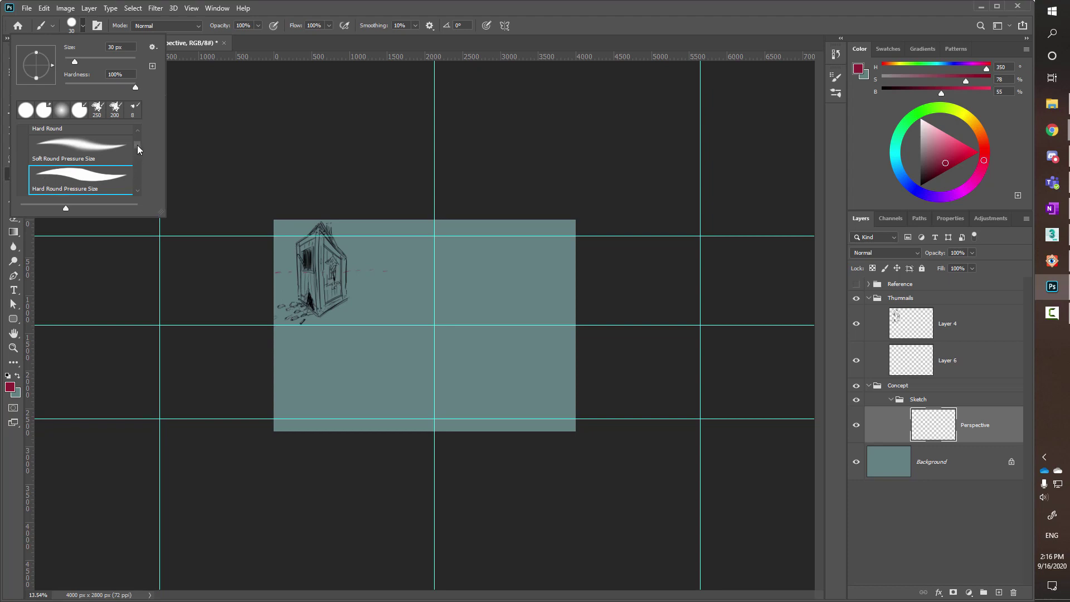
{"action": "left_click_drag", "start_coordinate": [137, 150], "coordinate": [137, 140]}
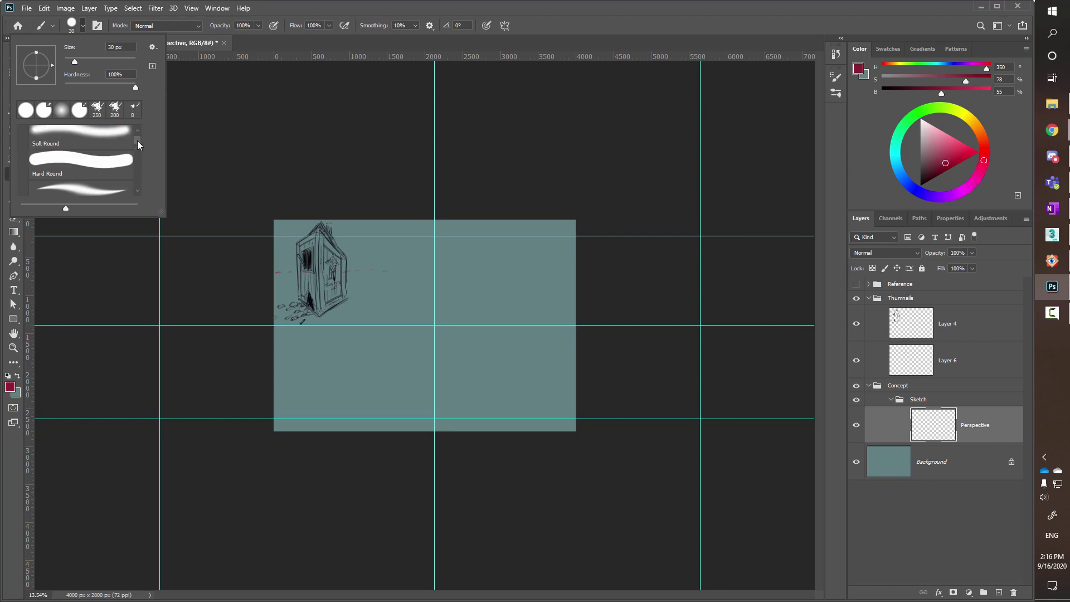
{"action": "left_click", "coordinate": [101, 161]}
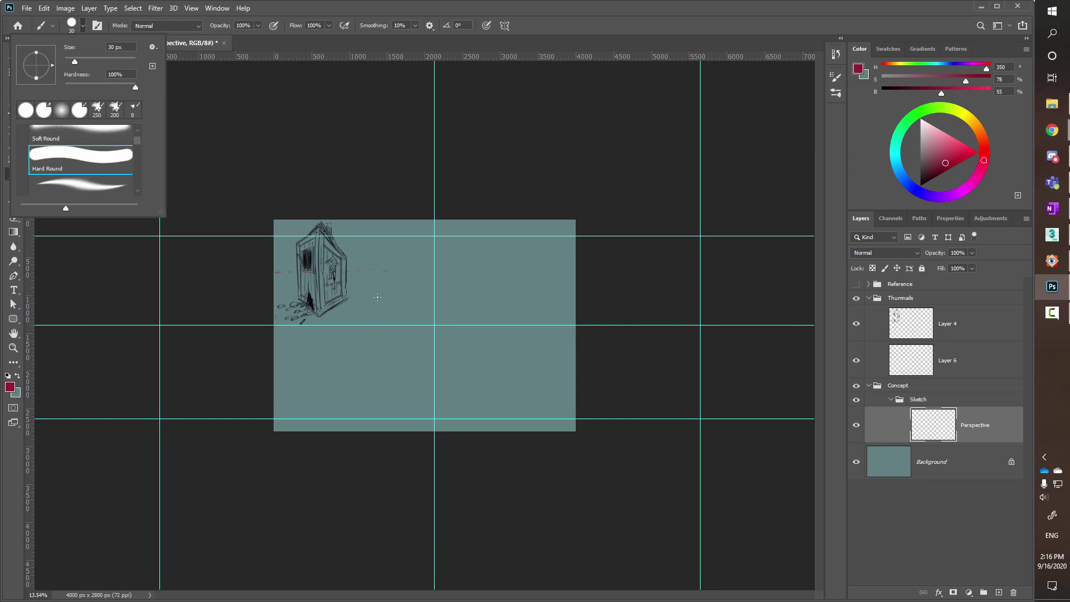
{"action": "mouse_move", "coordinate": [377, 297]}
{"action": "left_mouse_down"}
{"action": "mouse_move", "coordinate": [455, 270]}
{"action": "mouse_move", "coordinate": [553, 262]}
{"action": "left_mouse_up"}
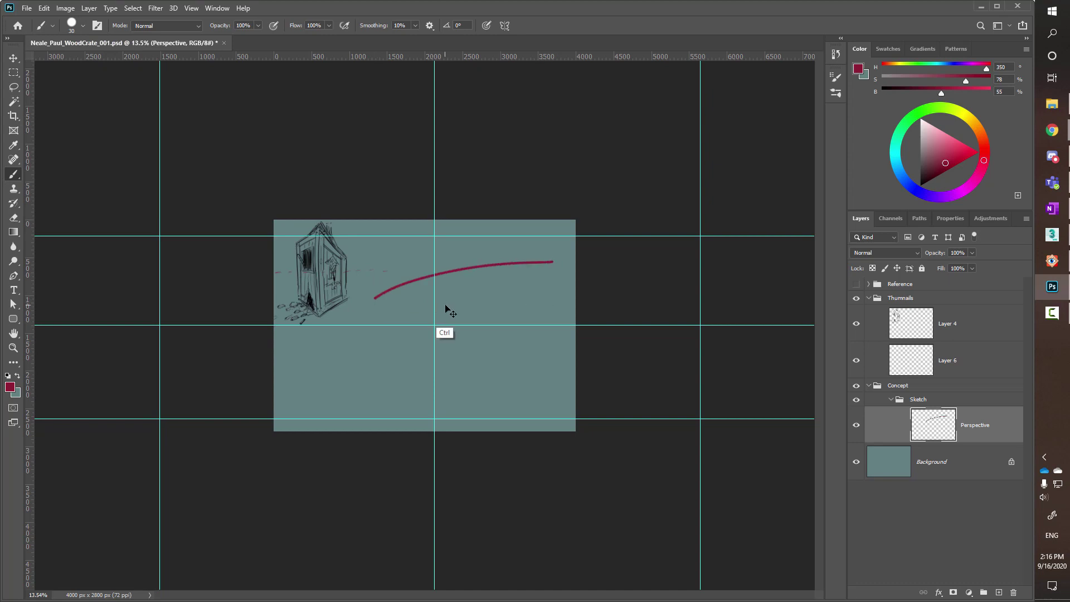
{"action": "key", "text": "ctrl+z"}
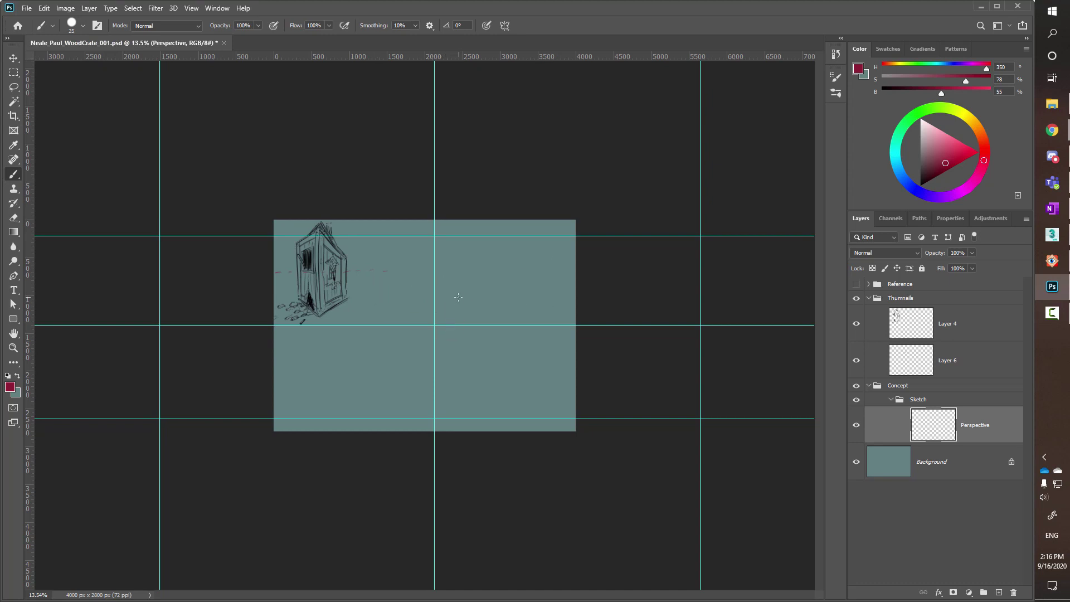
{"action": "key", "text": "bracketleft"}
{"action": "key", "text": "bracketleft"}
{"action": "key", "text": "bracketleft"}
Draw straight crimson lines from the centre guide's upper and lower intersections to both vanishing points, and join those intersections with a vertical edge.
{"action": "left_click", "coordinate": [159, 325], "text": "shift"}
{"action": "left_click", "coordinate": [697, 324], "text": "shift"}
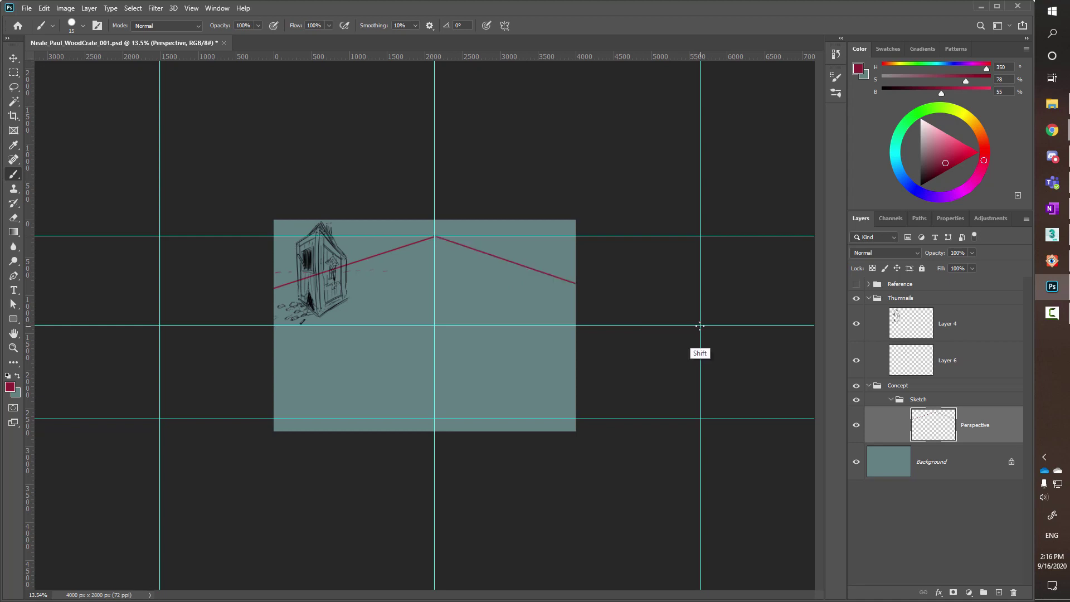
{"action": "left_click", "coordinate": [434, 418], "text": "shift"}
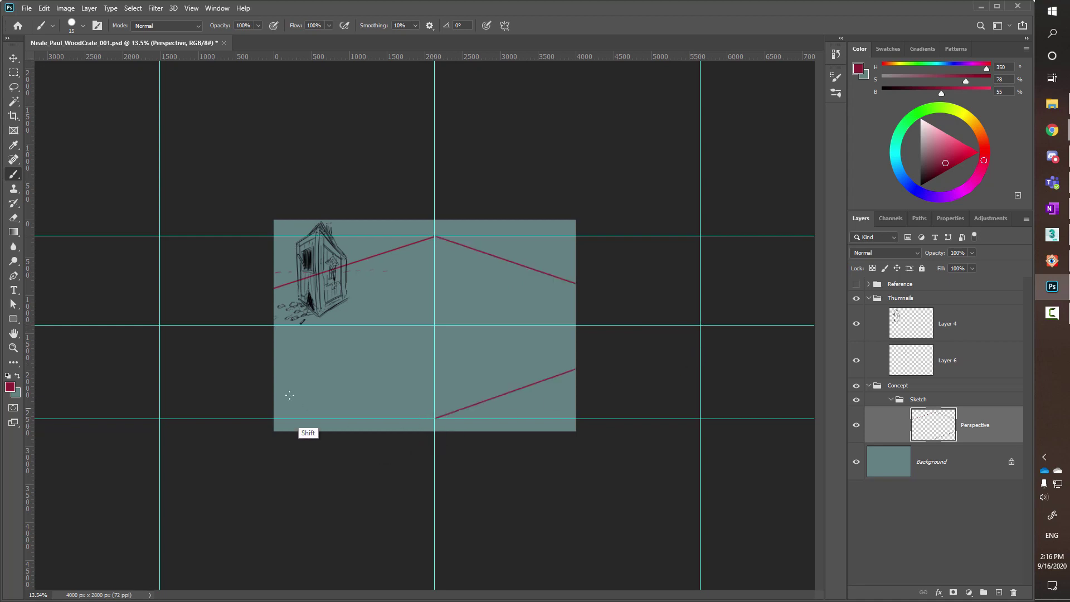
{"action": "left_click", "coordinate": [159, 325], "text": "shift"}
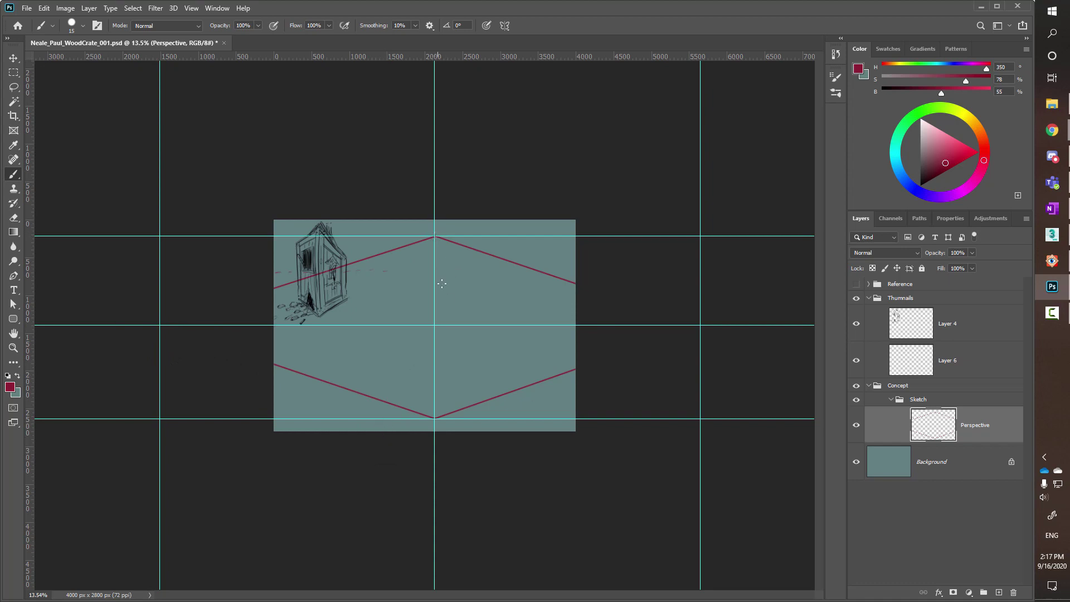
{"action": "left_click", "coordinate": [434, 418], "text": "shift"}
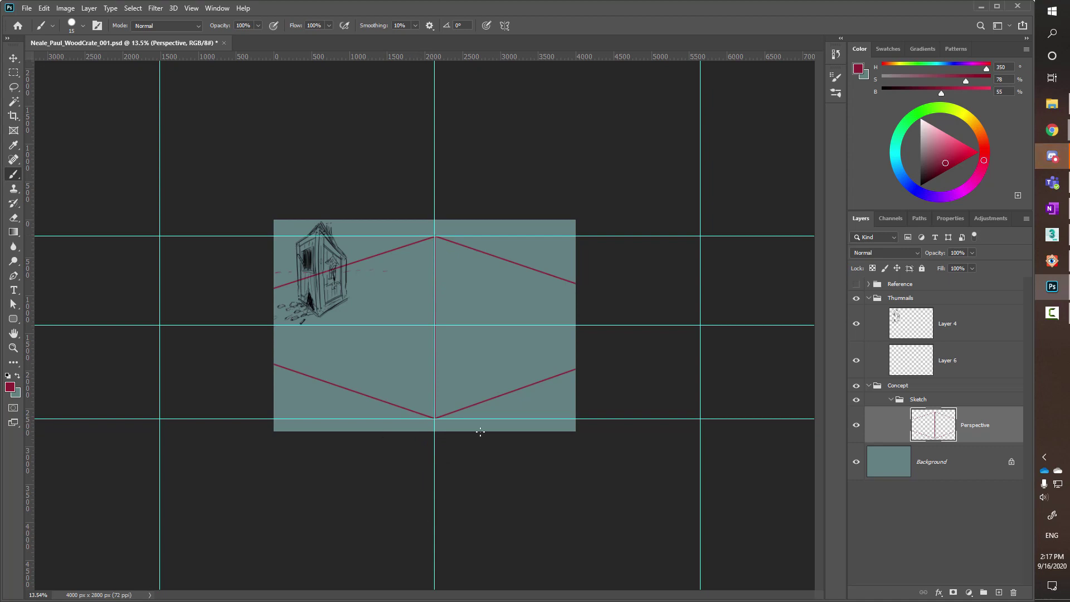
{"action": "left_click", "coordinate": [506, 260]}
{"action": "left_click", "coordinate": [511, 391], "text": "shift"}
{"action": "key", "text": "ctrl+z"}
Add a vertical guide on each side of the centre edge and draw a vertical crate edge along each between the perspective lines.
{"action": "left_click_drag", "start_coordinate": [32, 433], "coordinate": [505, 432]}
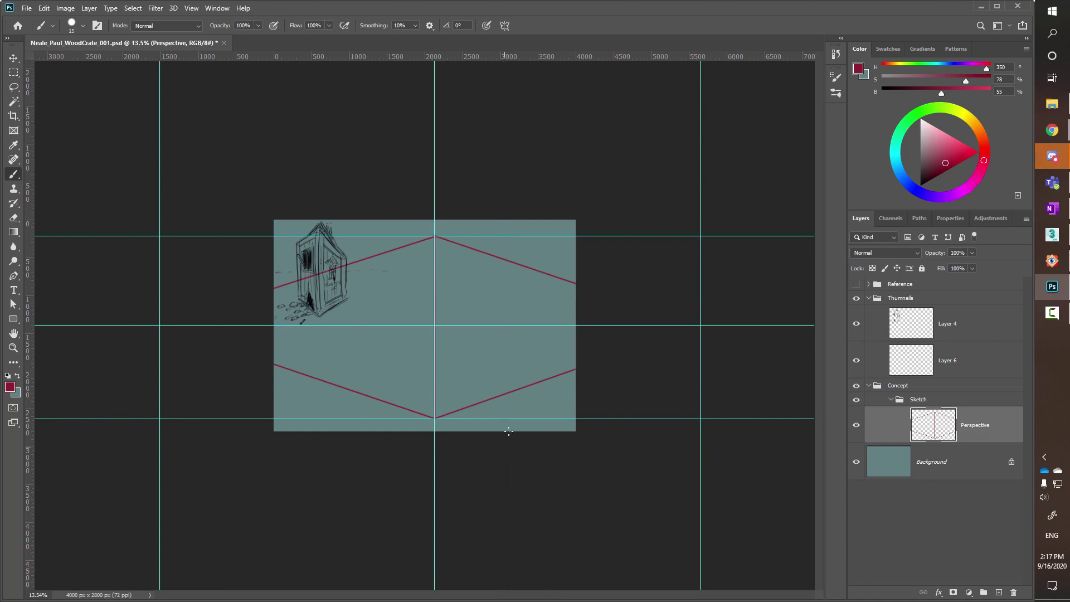
{"action": "left_click", "coordinate": [502, 259]}
{"action": "left_click", "coordinate": [503, 393], "text": "shift"}
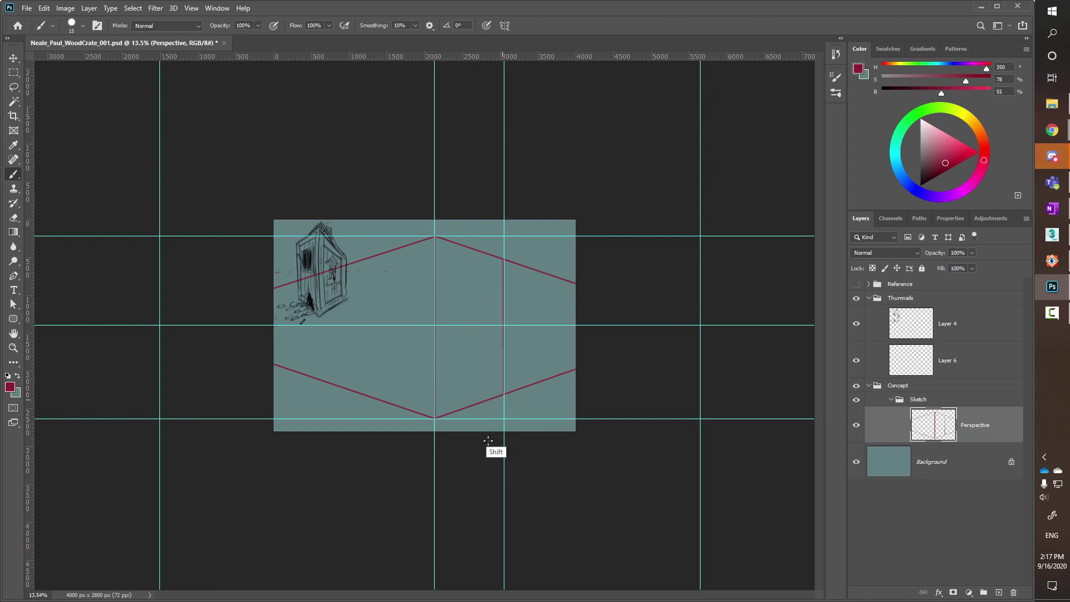
{"action": "left_click_drag", "start_coordinate": [29, 427], "coordinate": [363, 425]}
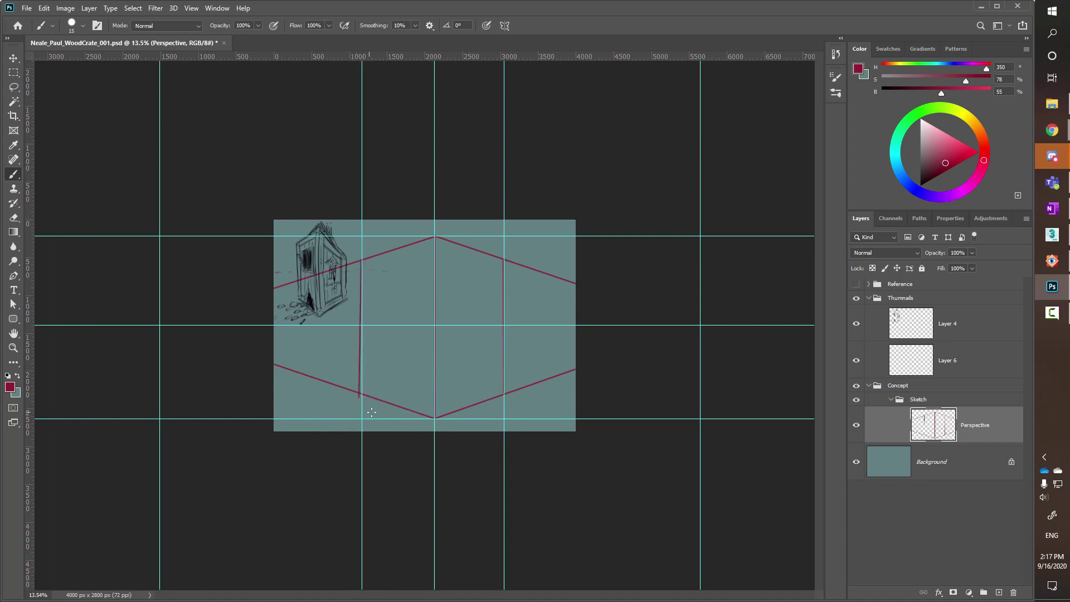
{"action": "left_click", "coordinate": [363, 394], "text": "shift"}
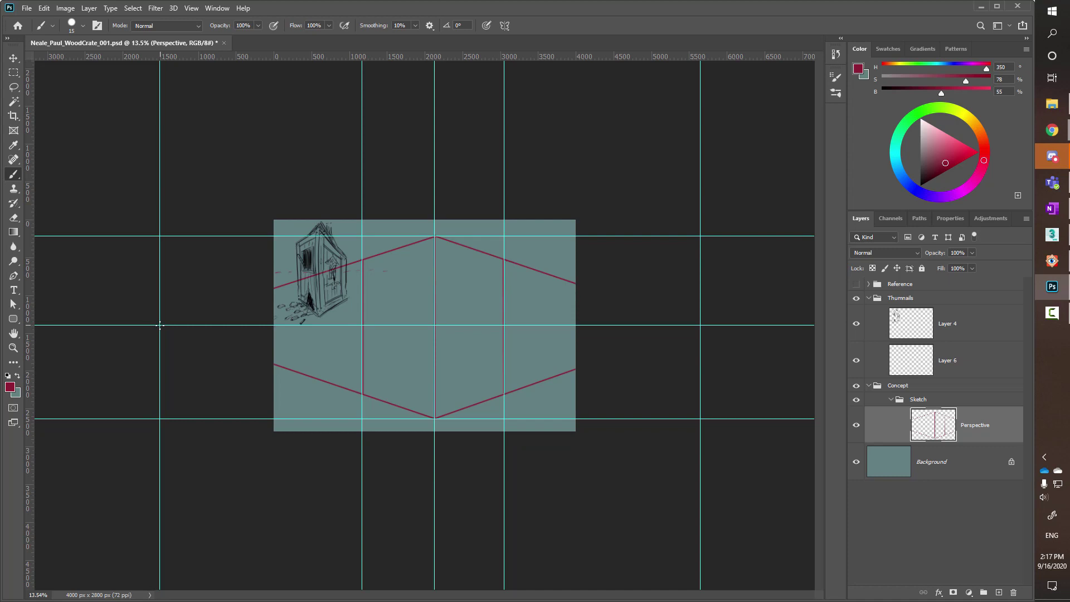
Draw perspective lines to both vanishing points from the centre edge, halfway between the horizon and its upper and lower ends.
{"action": "key", "text": "shift"}
{"action": "left_click", "coordinate": [433, 282], "text": "shift"}
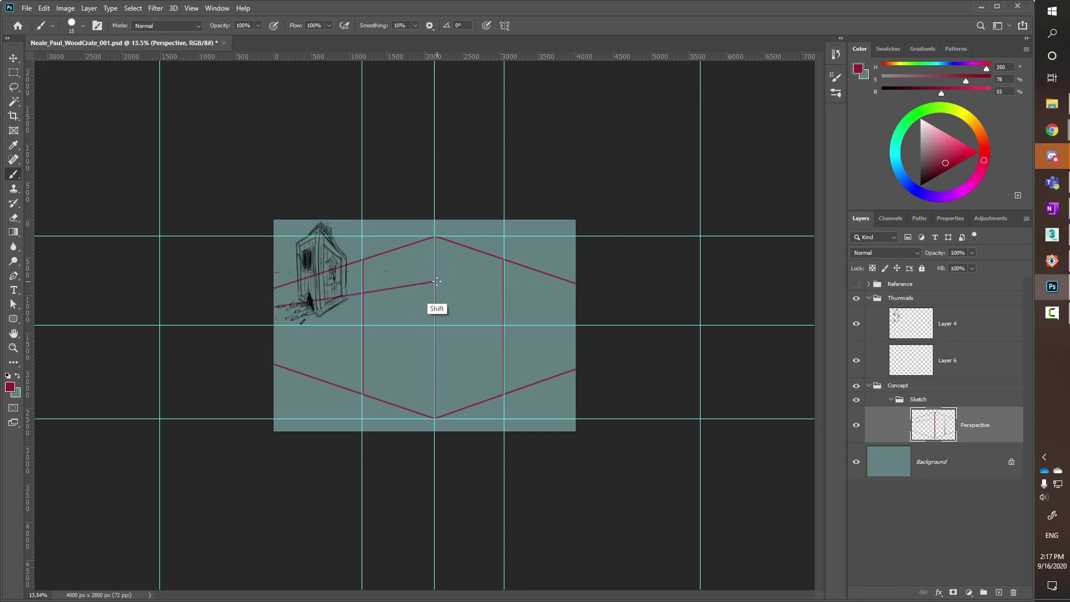
{"action": "left_click", "coordinate": [700, 326], "text": "shift"}
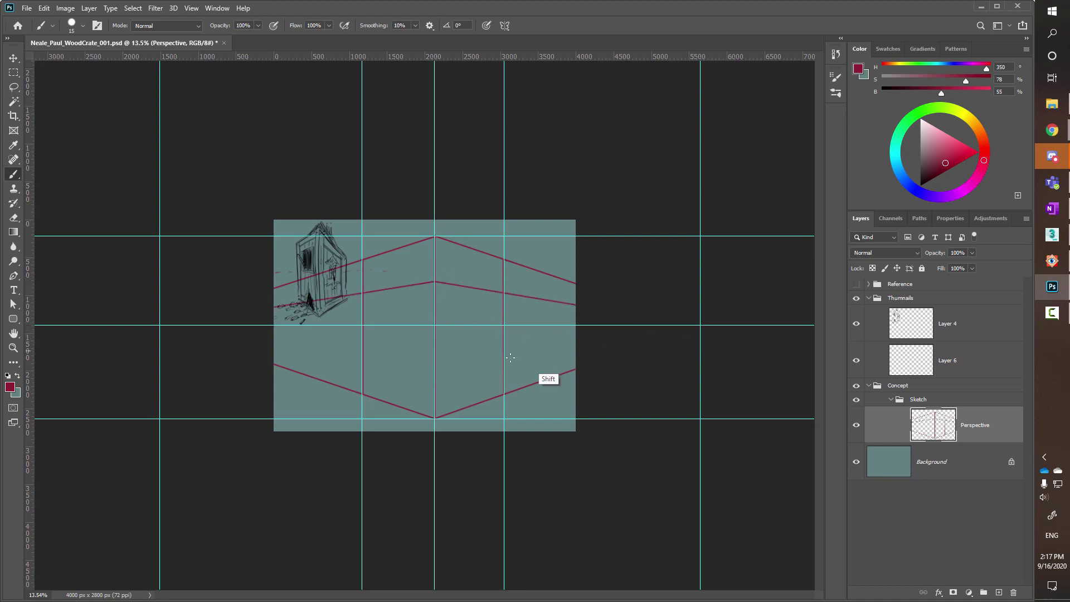
{"action": "left_click", "coordinate": [435, 370], "text": "shift"}
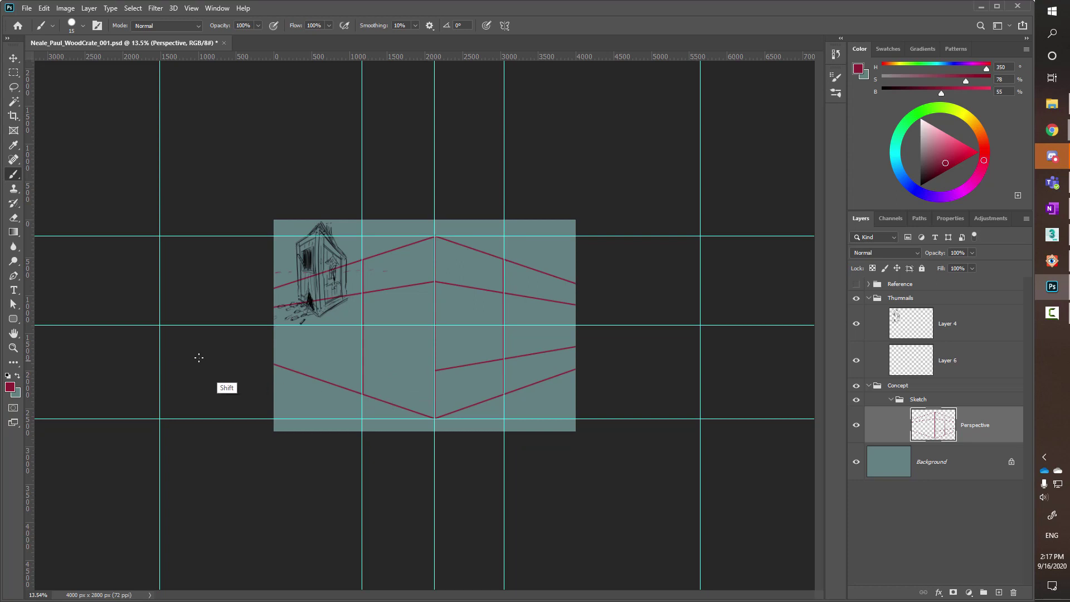
{"action": "left_click", "coordinate": [155, 332], "text": "shift"}
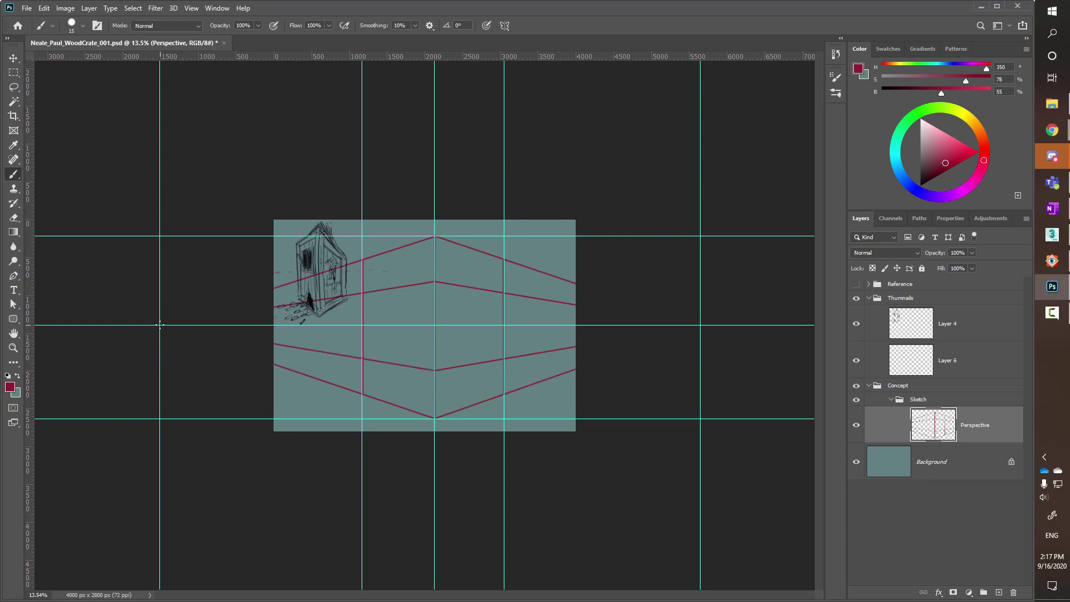
Draw perspective lines to both vanishing points from the centre edge, midway between the horizon and the inner pairs of lines above and below.
{"action": "left_click", "coordinate": [435, 305], "text": "shift"}
{"action": "left_click", "coordinate": [700, 326], "text": "shift"}
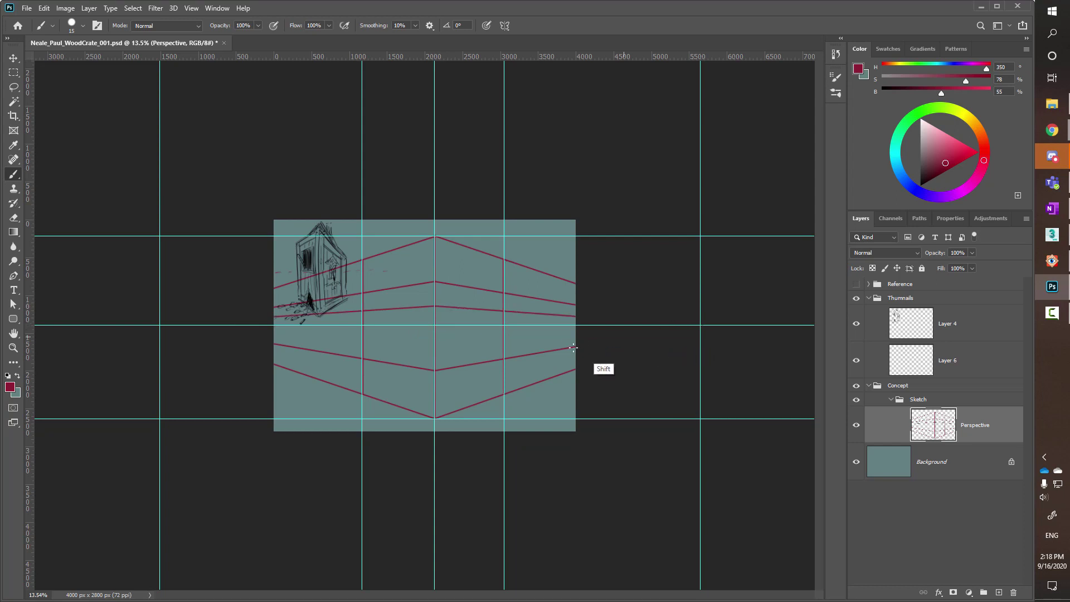
{"action": "left_click", "coordinate": [435, 347], "text": "shift"}
{"action": "left_click", "coordinate": [160, 326], "text": "shift"}
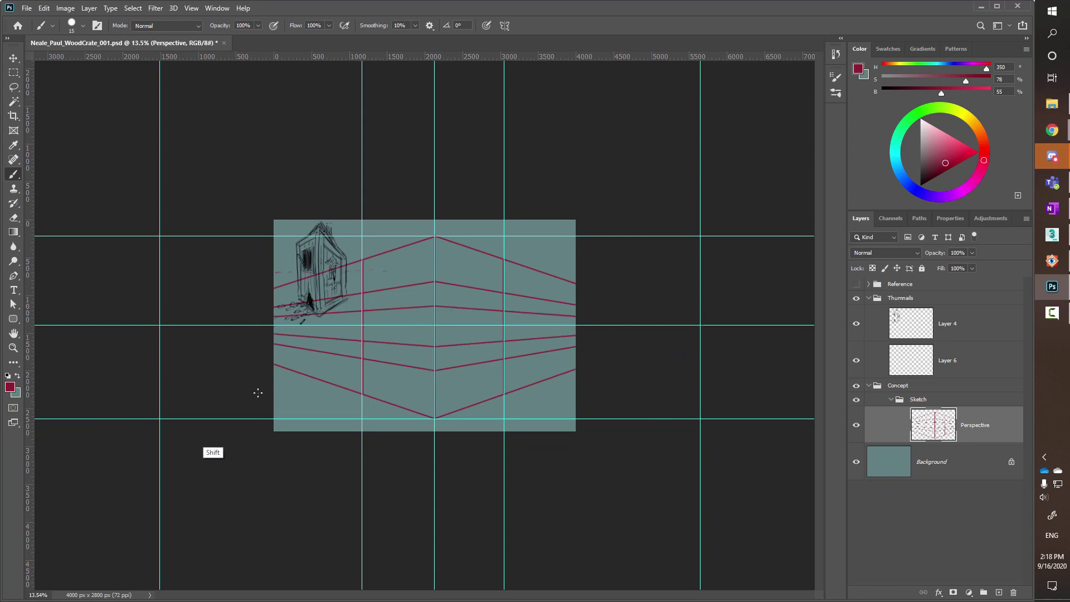
Draw perspective lines to both vanishing points midway between the outermost and next pairs of lines, and add a straight line along the horizon guide.
{"action": "left_click", "coordinate": [434, 260], "text": "shift"}
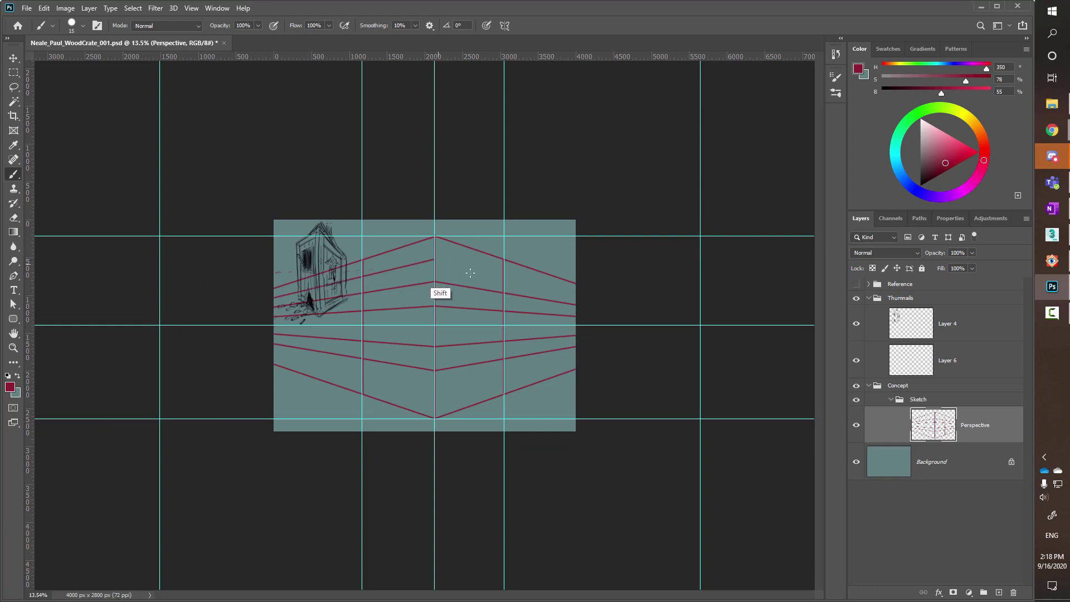
{"action": "left_click", "coordinate": [700, 326], "text": "shift"}
{"action": "left_click", "coordinate": [435, 393], "text": "shift"}
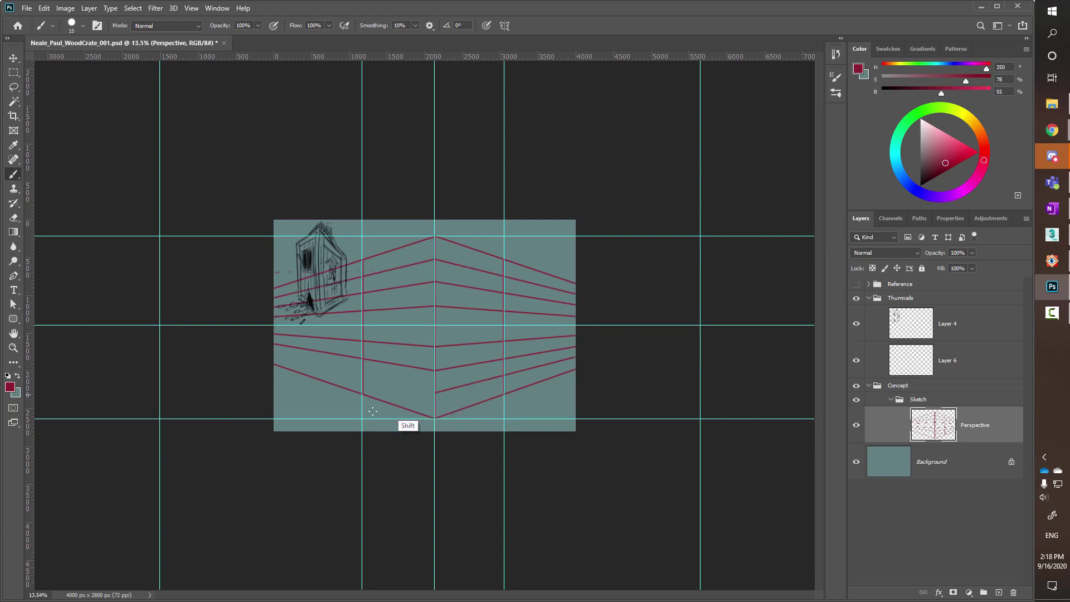
{"action": "left_click", "coordinate": [160, 326], "text": "shift"}
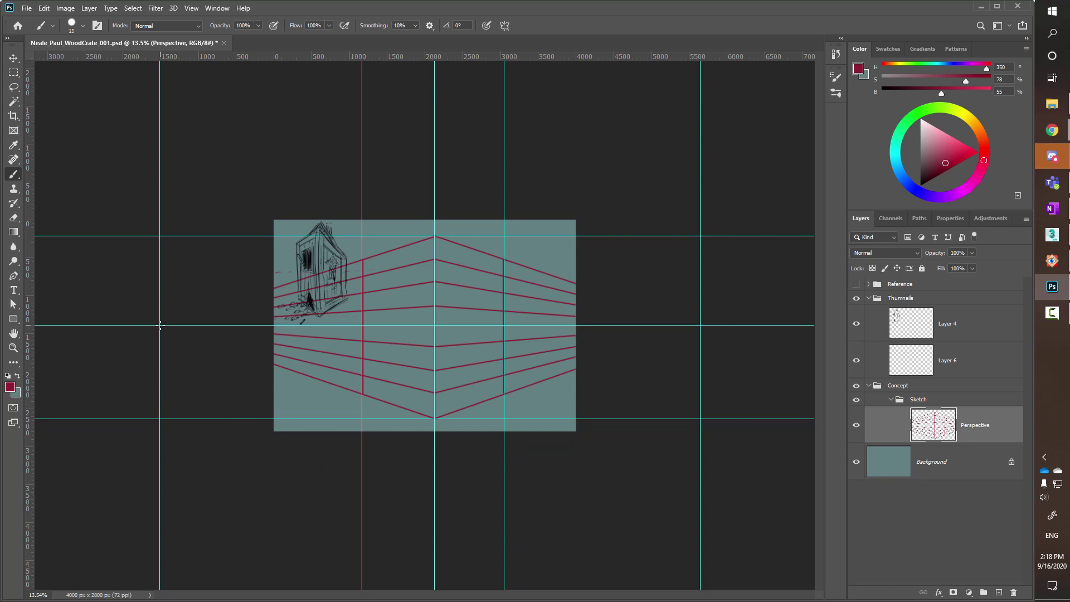
{"action": "left_click", "coordinate": [700, 326], "text": "shift"}
{"action": "key", "text": "shift"}
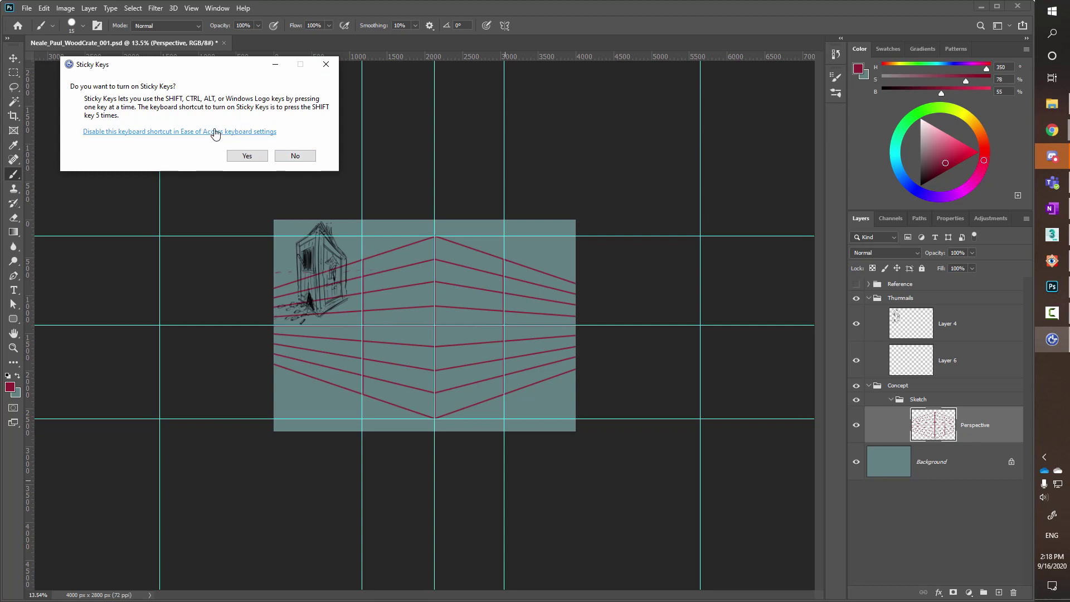
Dismiss the Sticky Keys prompt and draw a vertical grid line midway between the centre edge and the outer vertical edge on each side.
{"action": "left_click", "coordinate": [328, 65]}
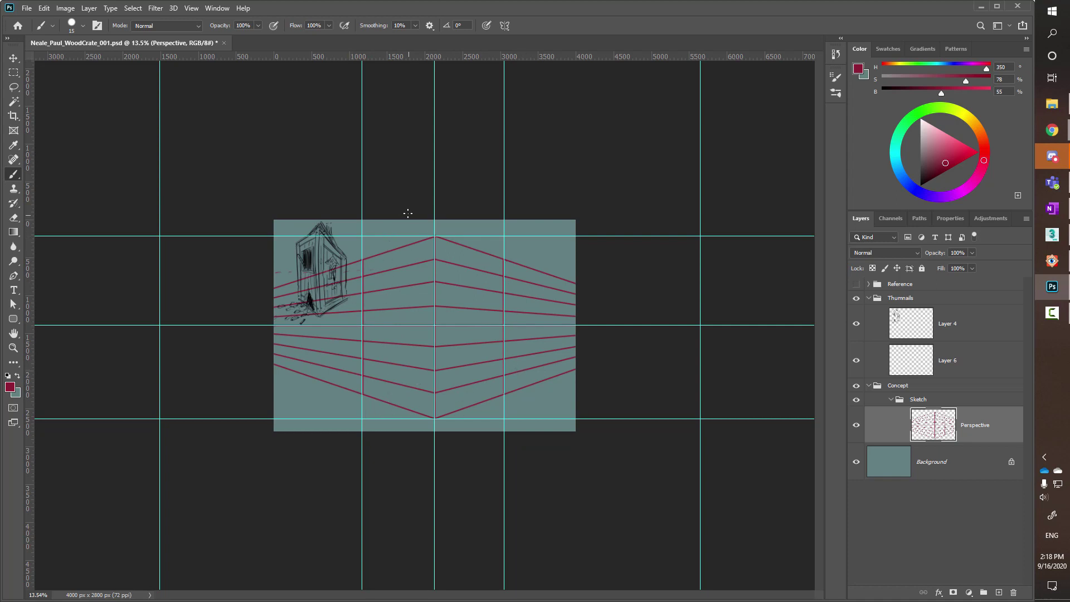
{"action": "key", "text": "shift"}
{"action": "left_click", "coordinate": [399, 249], "text": "shift"}
{"action": "left_click", "coordinate": [399, 413], "text": "shift"}
{"action": "key", "text": "ctrl+z"}
{"action": "key", "text": "ctrl+z"}
{"action": "left_click_drag", "start_coordinate": [402, 248], "coordinate": [397, 400]}
{"action": "left_click_drag", "start_coordinate": [470, 249], "coordinate": [470, 402]}
Draw additional vertical lines halfway between the existing ones on both sides of the centre edge, and hide the guides.
{"action": "left_click", "coordinate": [380, 255], "text": "shift"}
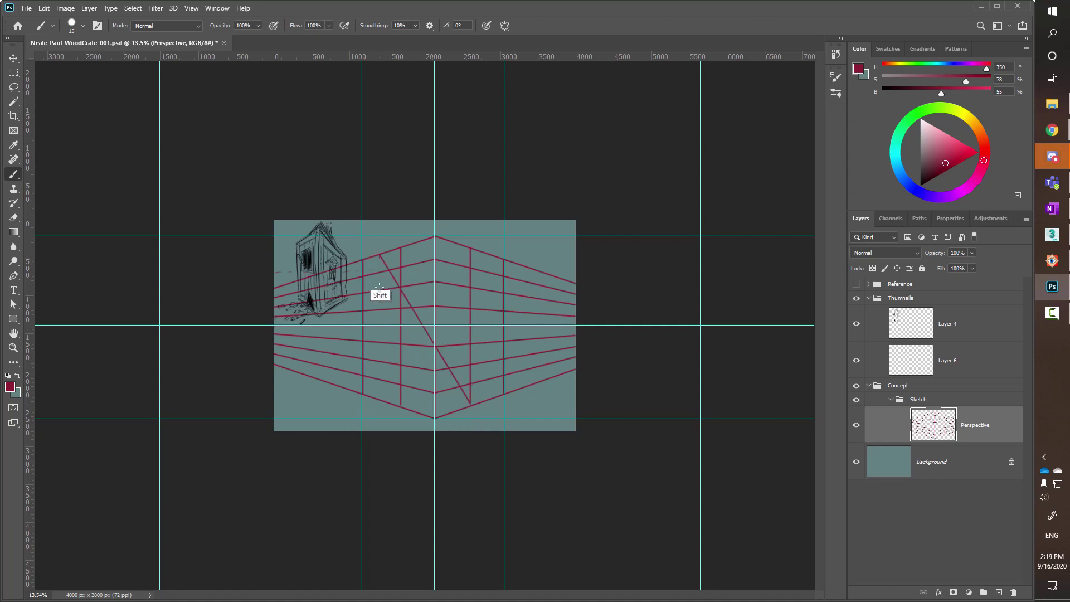
{"action": "left_click_drag", "start_coordinate": [381, 257], "coordinate": [382, 400]}
{"action": "key", "text": "ctrl+z"}
{"action": "key", "text": "ctrl+z"}
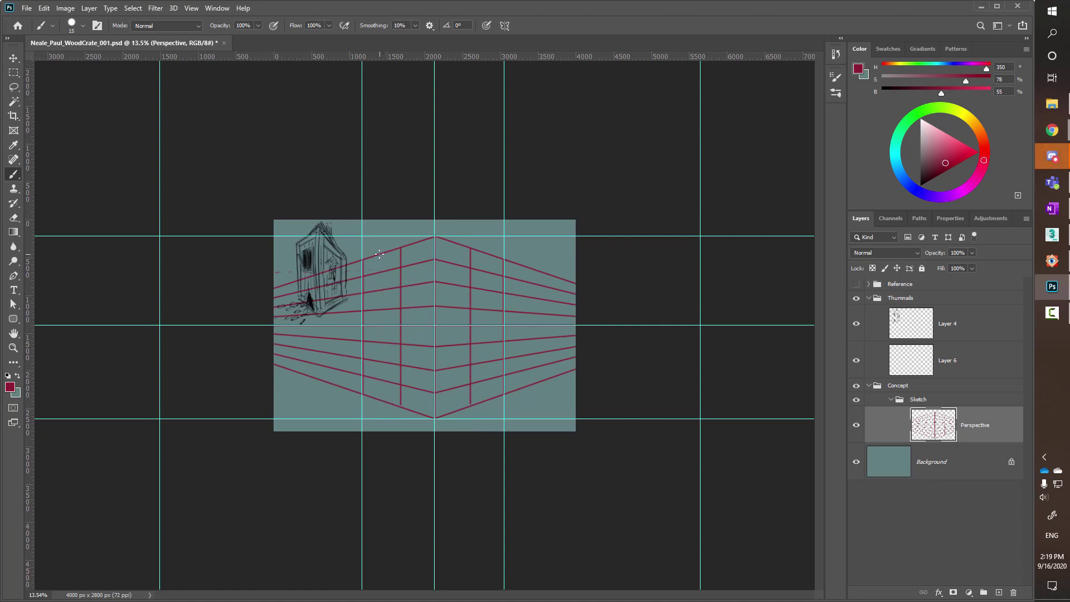
{"action": "left_click_drag", "start_coordinate": [381, 254], "coordinate": [381, 395]}
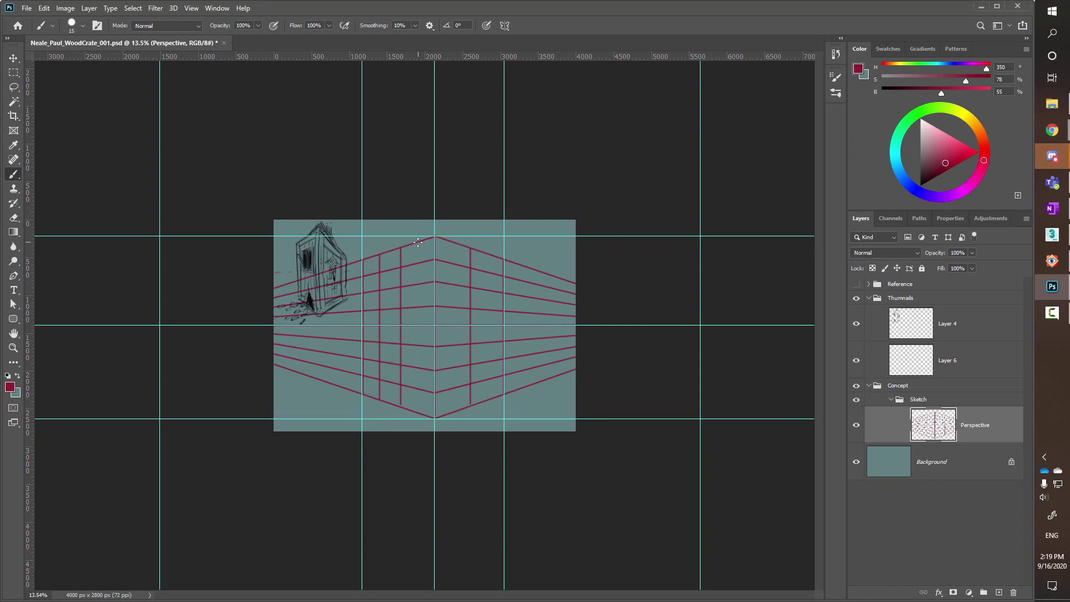
{"action": "left_click_drag", "start_coordinate": [418, 243], "coordinate": [418, 411]}
{"action": "left_click_drag", "start_coordinate": [455, 255], "coordinate": [454, 412]}
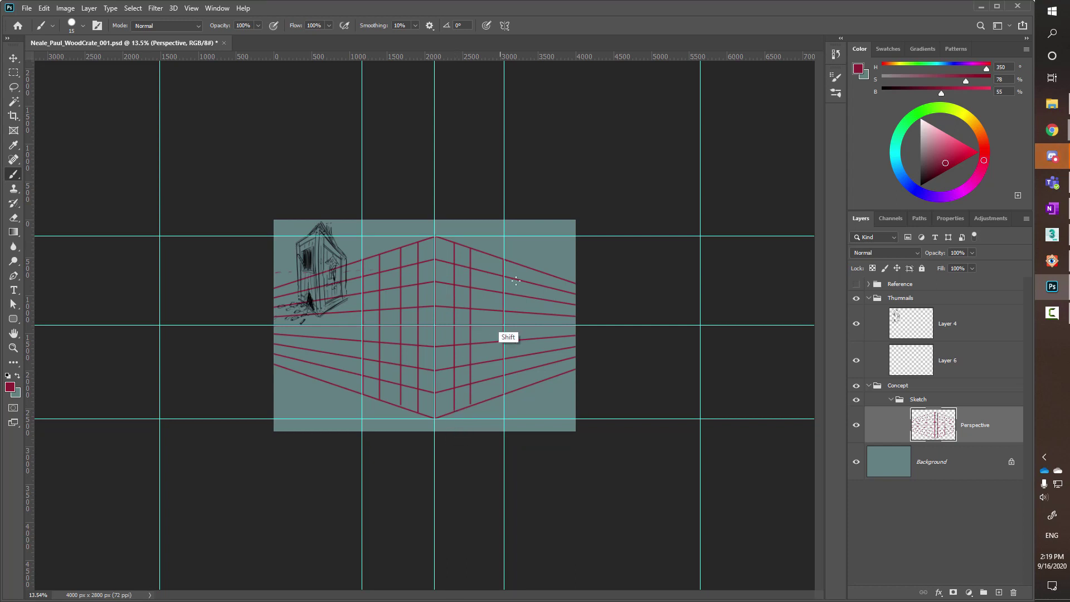
{"action": "key", "text": "shift"}
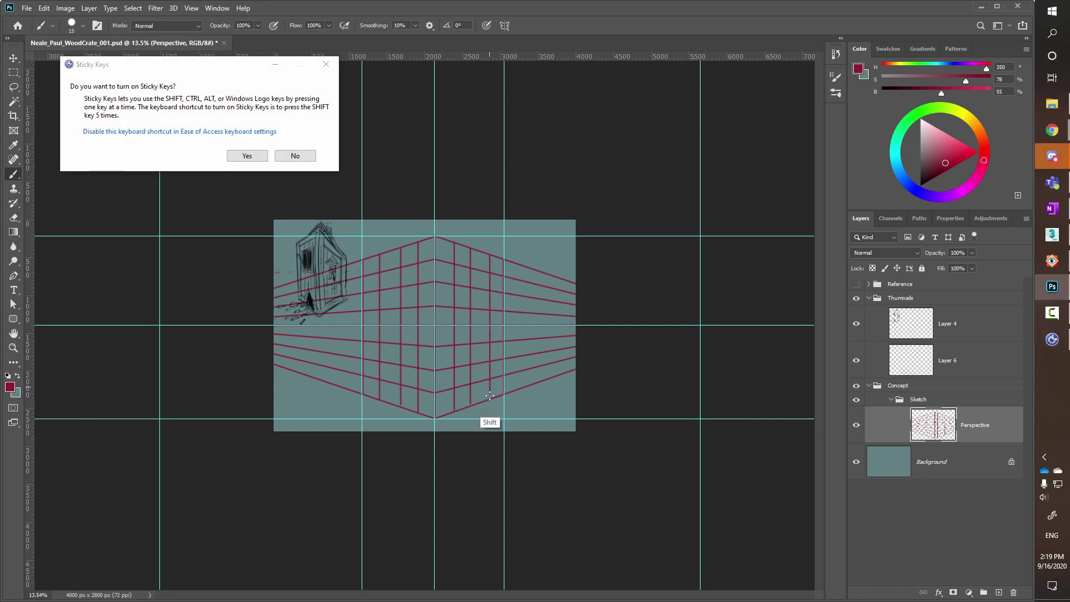
{"action": "left_click", "coordinate": [326, 65]}
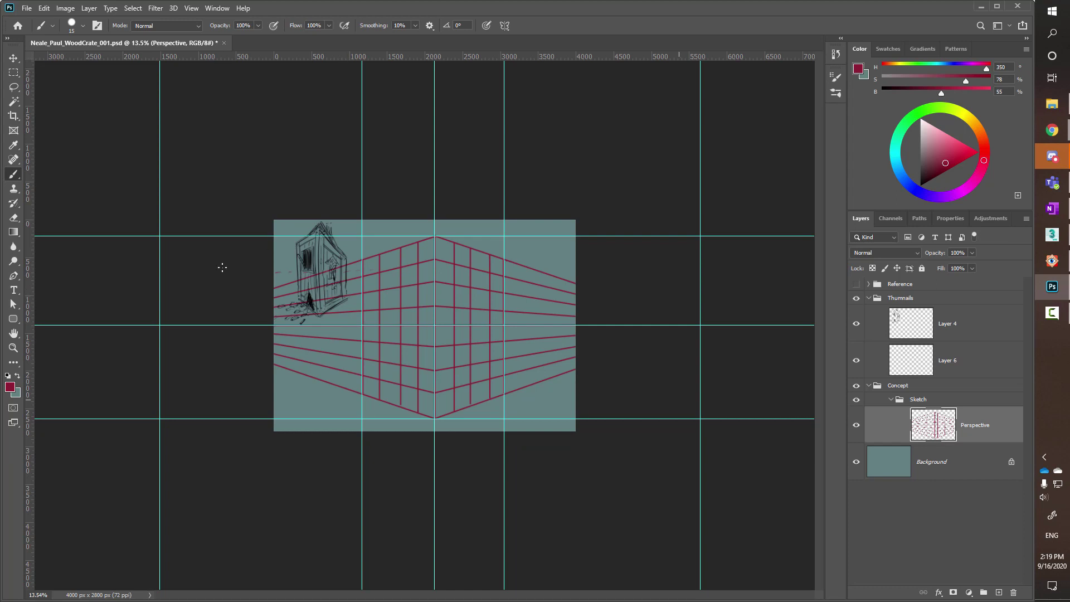
{"action": "key", "text": "ctrl+semicolon"}
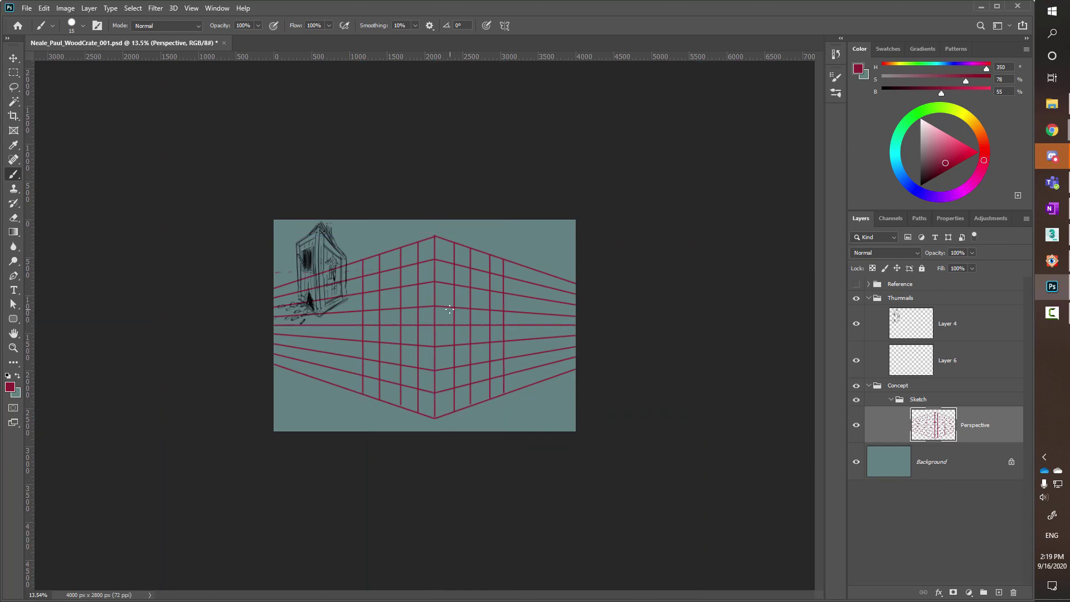
{"action": "left_click_drag", "start_coordinate": [452, 310], "coordinate": [488, 310]}
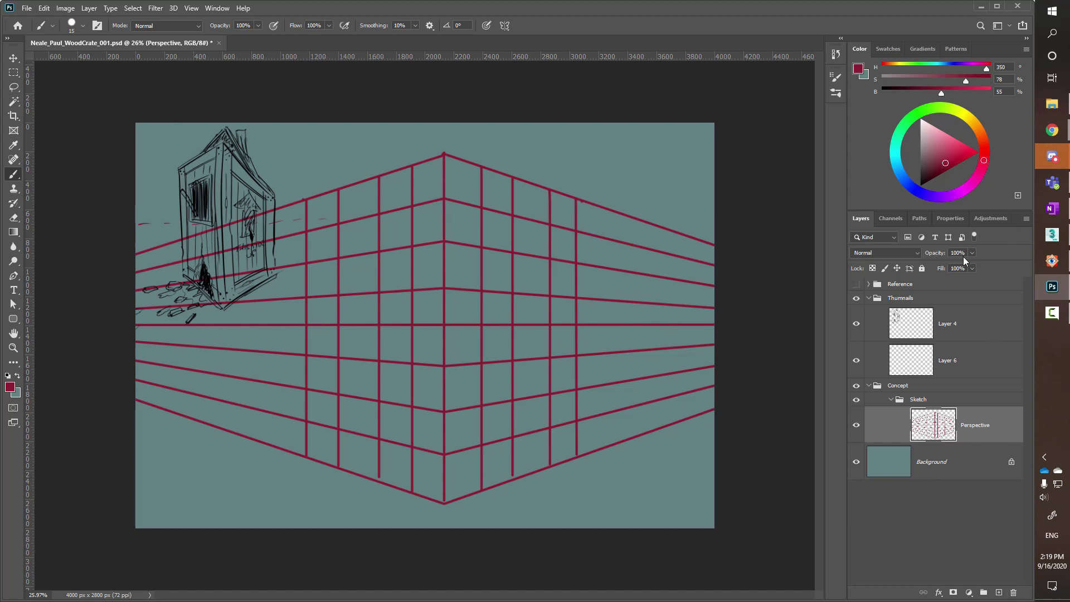
Lower the Perspective layer's opacity until the grid is only faintly visible, and lock the layer.
{"action": "mouse_move", "coordinate": [937, 256]}
{"action": "left_mouse_down"}
{"action": "mouse_move", "coordinate": [904, 256]}
{"action": "mouse_move", "coordinate": [946, 257]}
{"action": "left_mouse_up"}
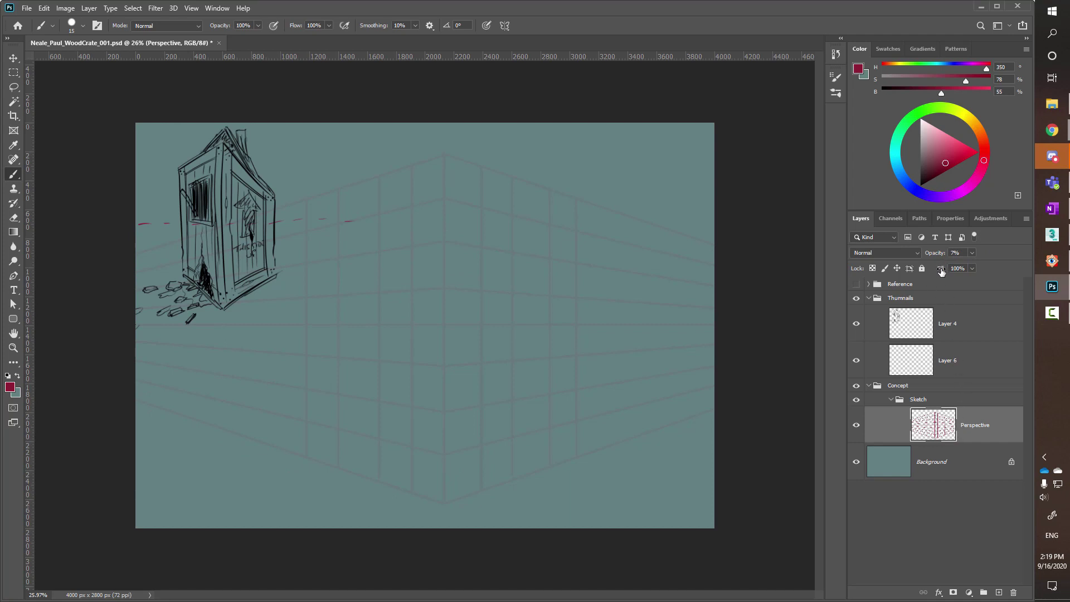
{"action": "left_click_drag", "start_coordinate": [937, 257], "coordinate": [932, 257]}
{"action": "left_click_drag", "start_coordinate": [931, 257], "coordinate": [929, 257]}
{"action": "left_click", "coordinate": [922, 268]}
Add a new layer directly below the Perspective layer in the Sketch group and set the foreground colour to black.
{"action": "left_click", "coordinate": [999, 593]}
{"action": "mouse_move", "coordinate": [990, 426]}
{"action": "left_mouse_down"}
{"action": "mouse_move", "coordinate": [985, 482]}
{"action": "mouse_move", "coordinate": [956, 443]}
{"action": "mouse_move", "coordinate": [973, 453]}
{"action": "mouse_move", "coordinate": [958, 444]}
{"action": "mouse_move", "coordinate": [963, 453]}
{"action": "left_mouse_up"}
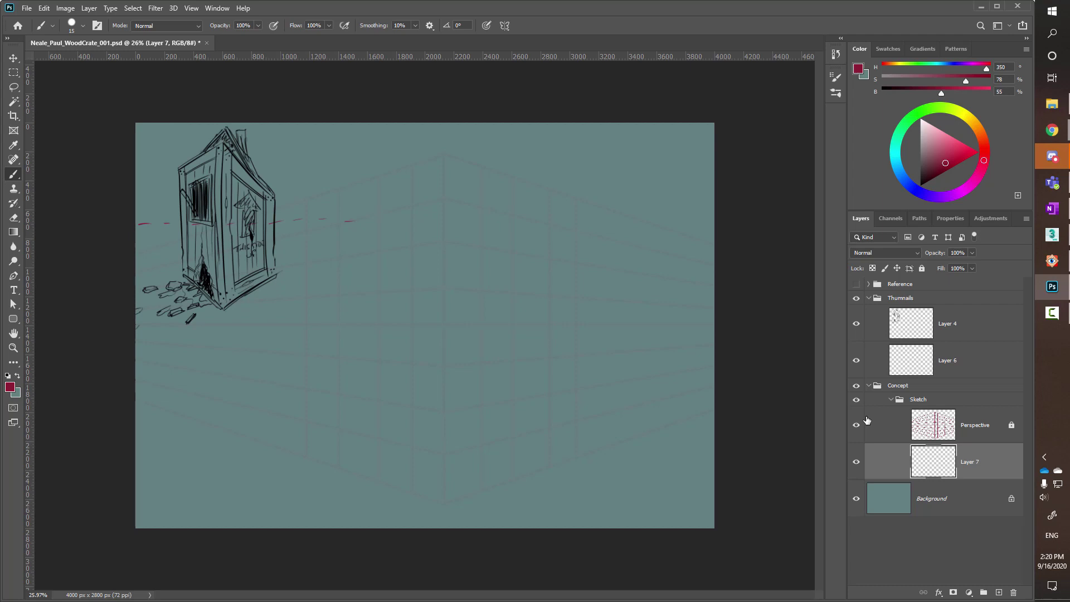
{"action": "left_click", "coordinate": [920, 186]}
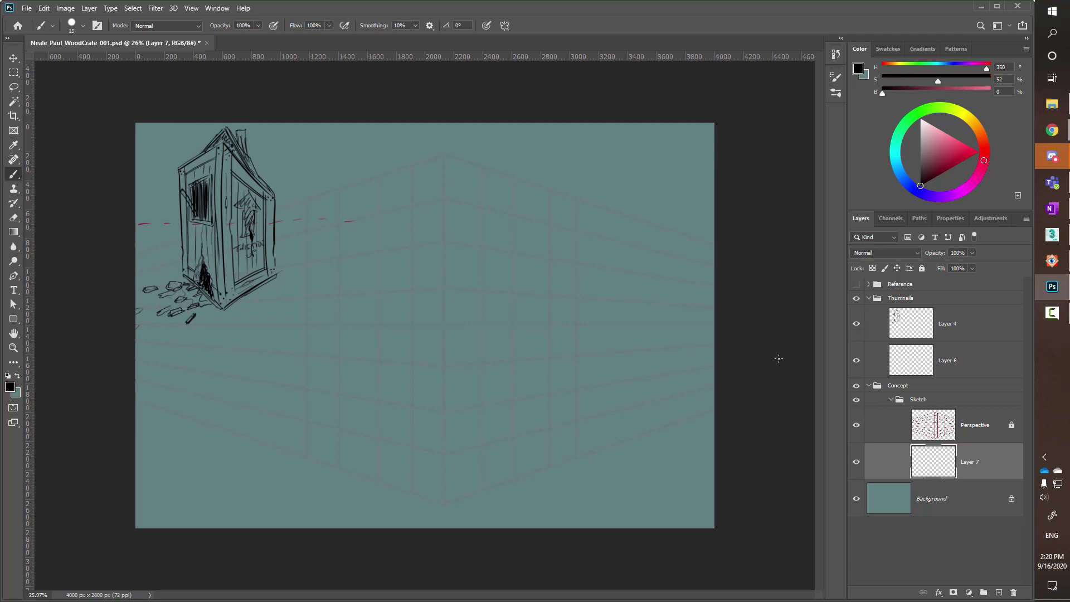
Choose the Hard Round Pressure Size brush, enlarge it to 25 px and try it out with test strokes that are undone.
{"action": "left_click", "coordinate": [83, 26]}
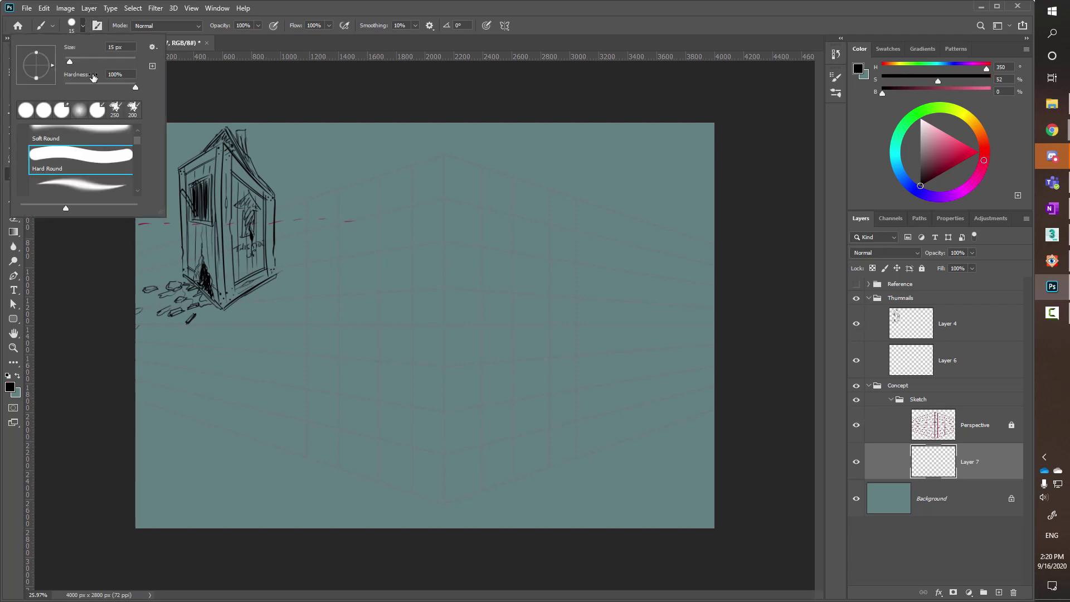
{"action": "scroll", "coordinate": [136, 143], "scroll_direction": "down", "scroll_amount": 2}
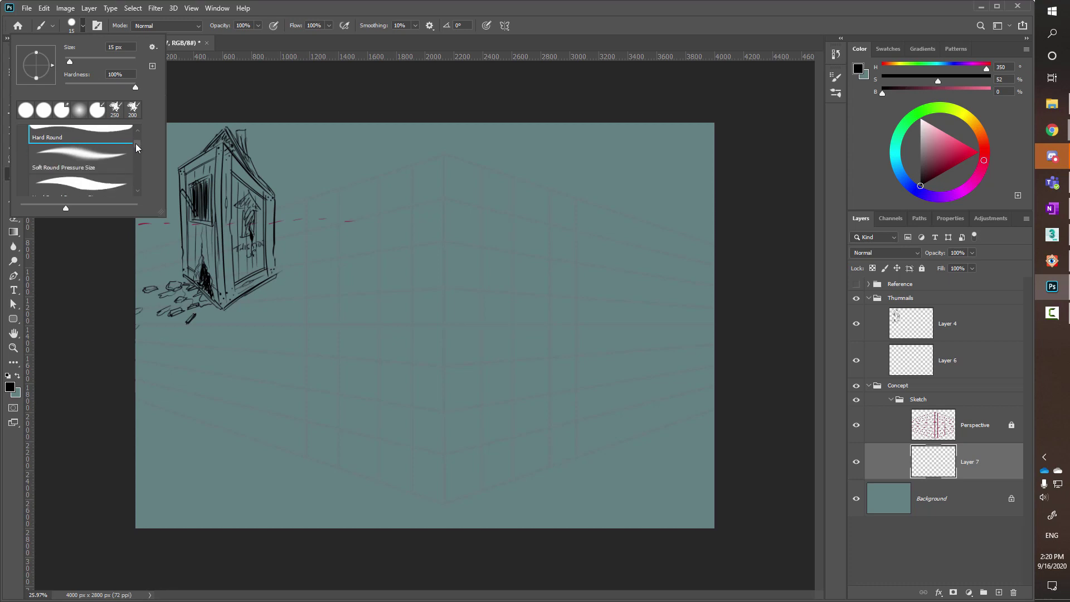
{"action": "left_click", "coordinate": [50, 169]}
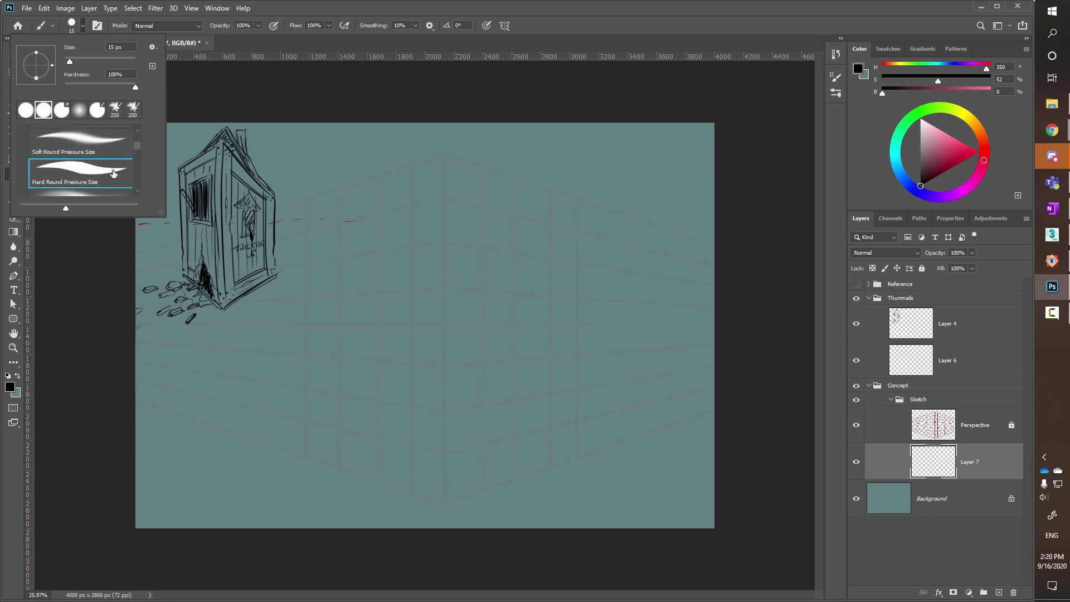
{"action": "left_click", "coordinate": [336, 12]}
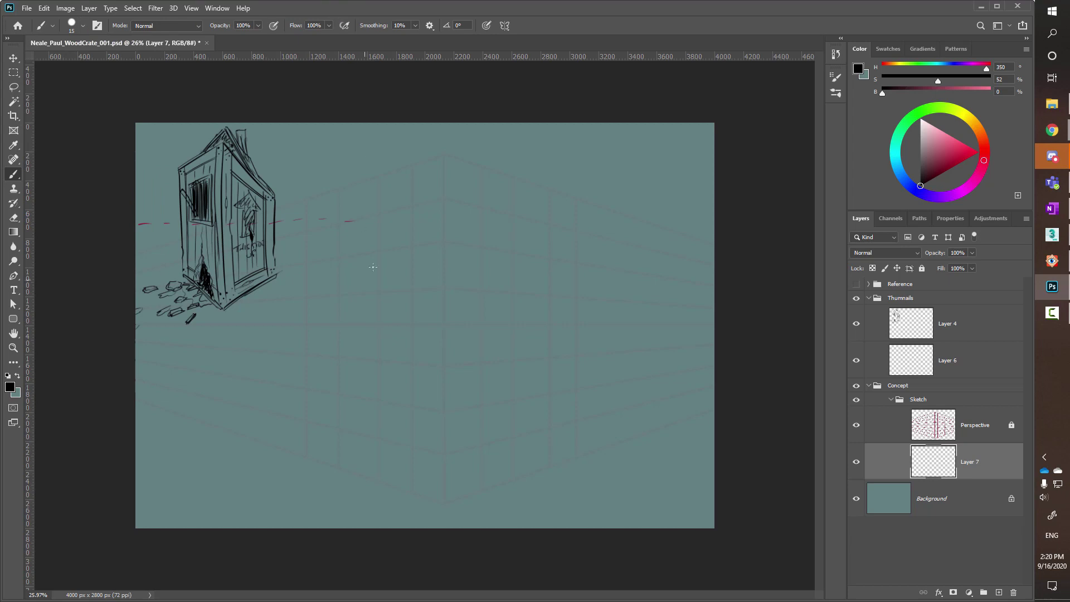
{"action": "left_click_drag", "start_coordinate": [390, 203], "coordinate": [333, 446]}
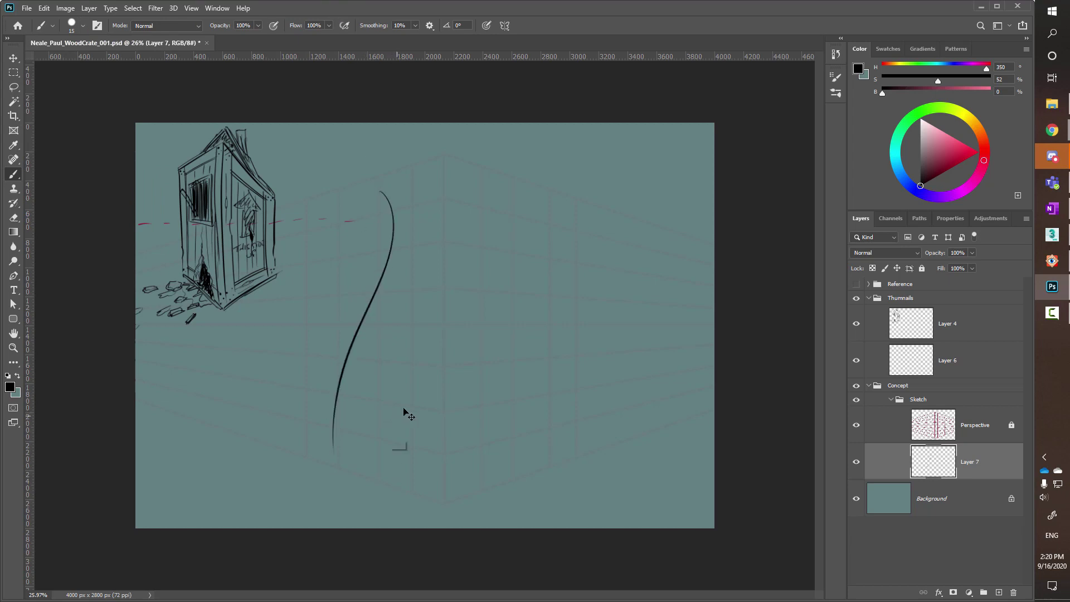
{"action": "key", "text": "ctrl+z"}
{"action": "key", "text": "bracketright"}
{"action": "left_click_drag", "start_coordinate": [466, 150], "coordinate": [446, 460]}
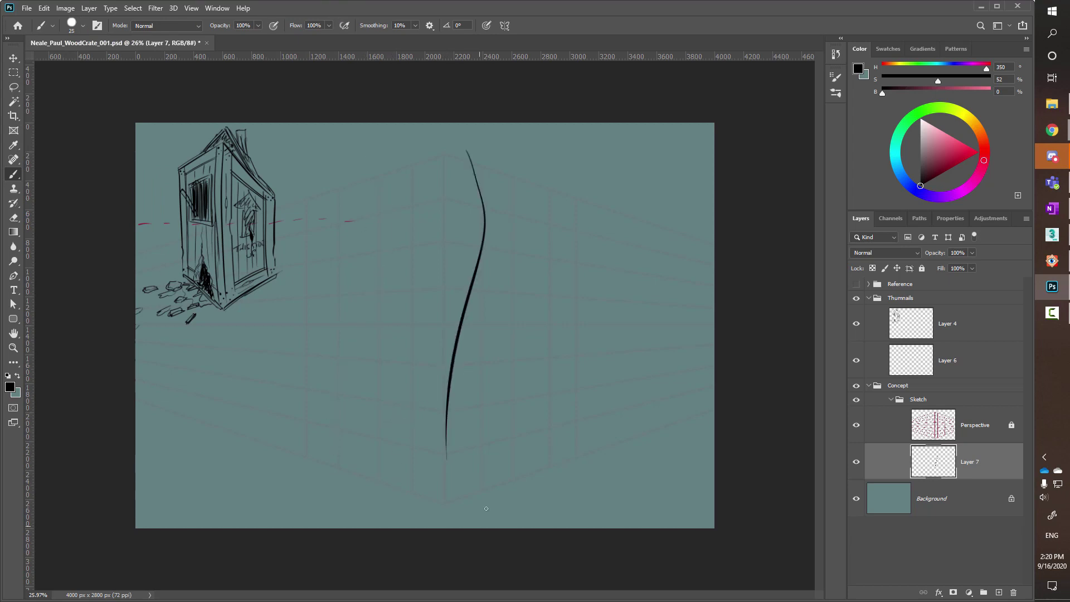
{"action": "key", "text": "ctrl+z"}
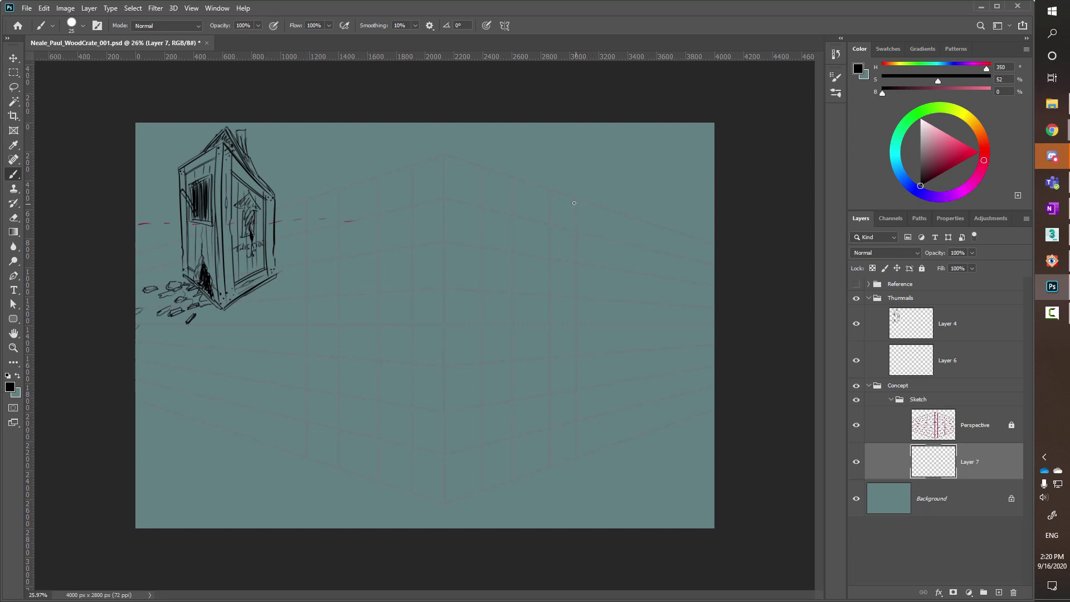
{"action": "left_click_drag", "start_coordinate": [576, 210], "coordinate": [577, 460]}
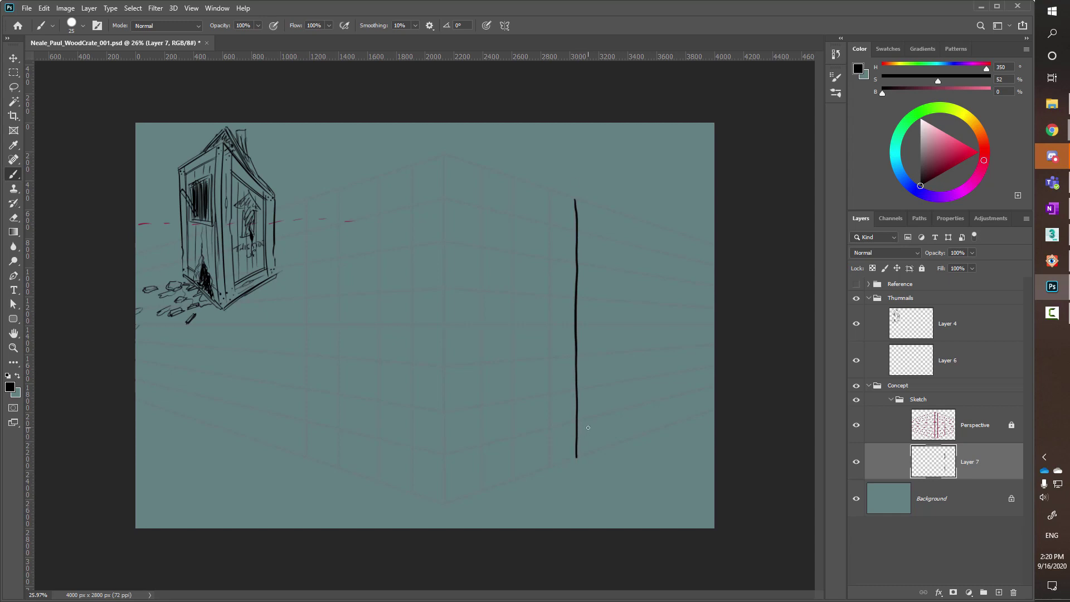
{"action": "key", "text": "ctrl+z"}
{"action": "left_click_drag", "start_coordinate": [575, 196], "coordinate": [578, 462]}
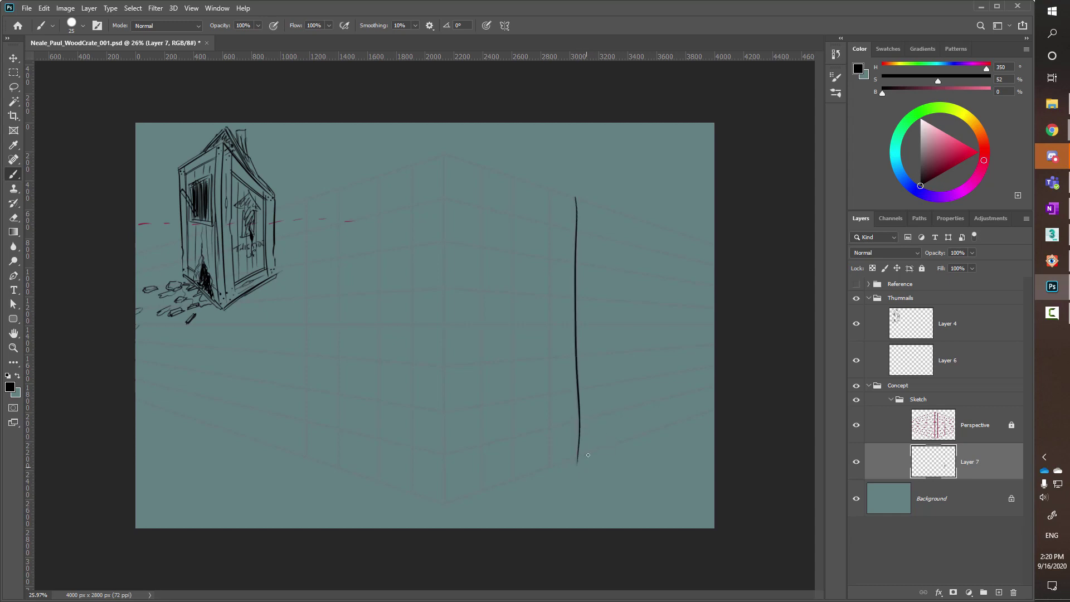
{"action": "key", "text": "ctrl+z"}
{"action": "left_click_drag", "start_coordinate": [576, 199], "coordinate": [578, 465]}
{"action": "key", "text": "ctrl+z"}
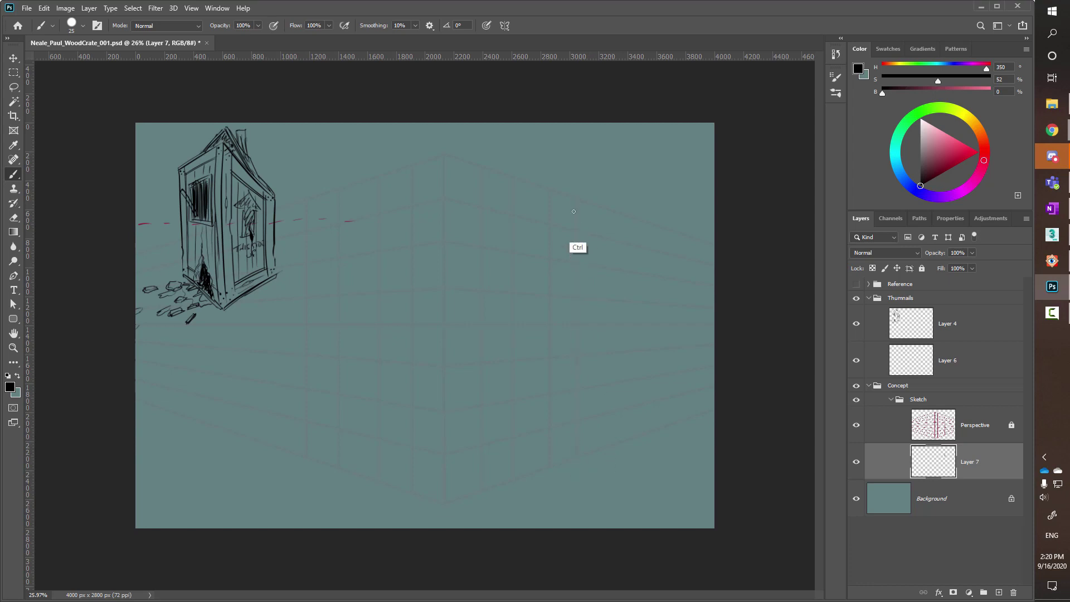
Sketch the crate's right face outline: the outer vertical edge and the lower and upper edges running to the centre edge.
{"action": "left_click_drag", "start_coordinate": [576, 197], "coordinate": [577, 454]}
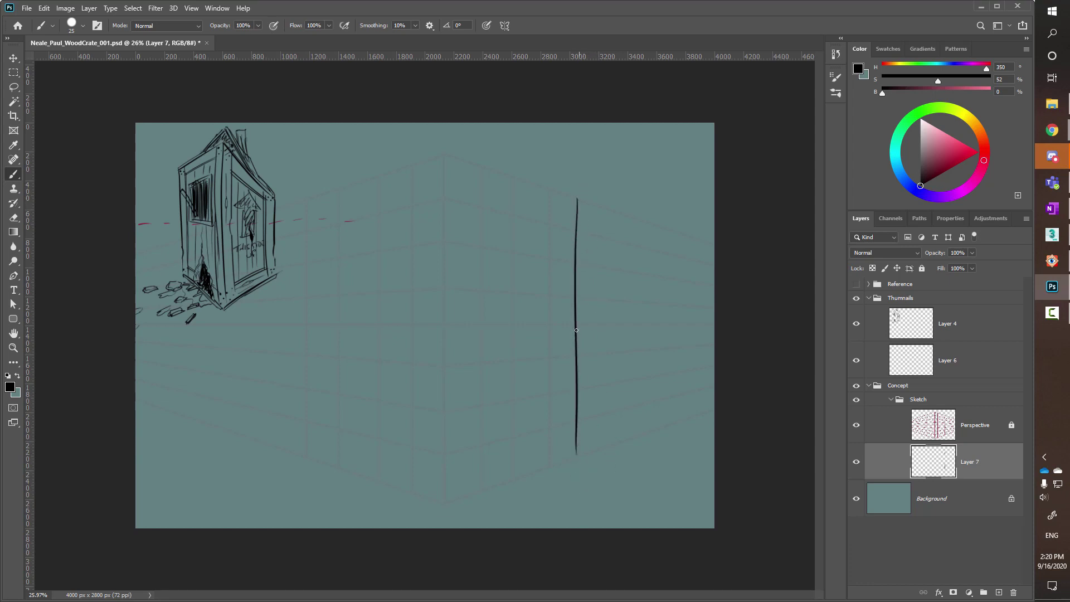
{"action": "left_click_drag", "start_coordinate": [445, 503], "coordinate": [583, 452]}
{"action": "left_click_drag", "start_coordinate": [442, 154], "coordinate": [577, 195]}
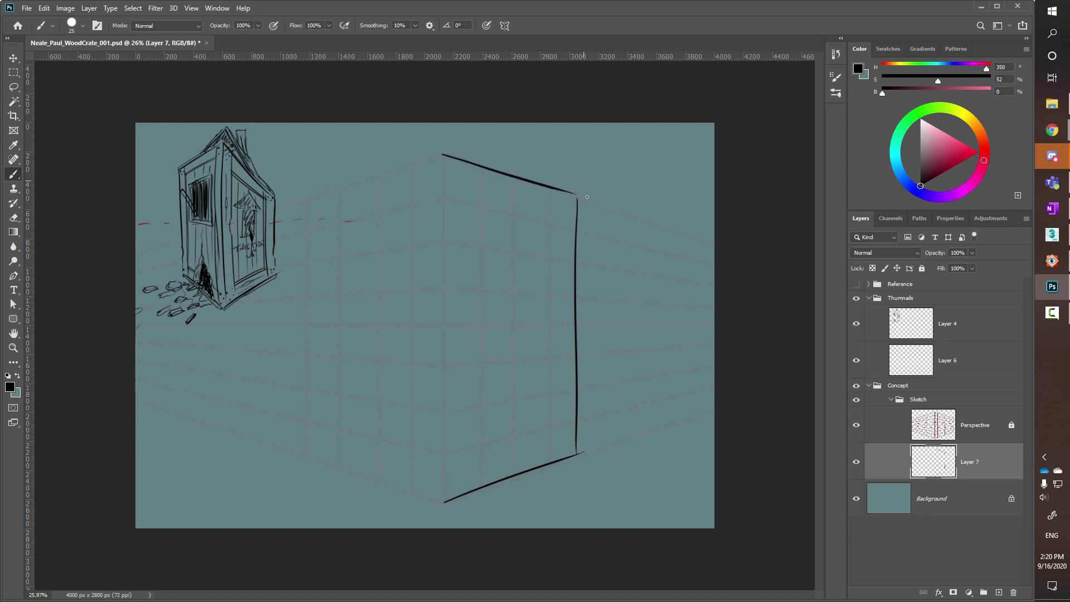
{"action": "left_click_drag", "start_coordinate": [305, 454], "coordinate": [467, 521]}
{"action": "key", "text": "ctrl+z"}
{"action": "left_click_drag", "start_coordinate": [343, 471], "coordinate": [443, 503]}
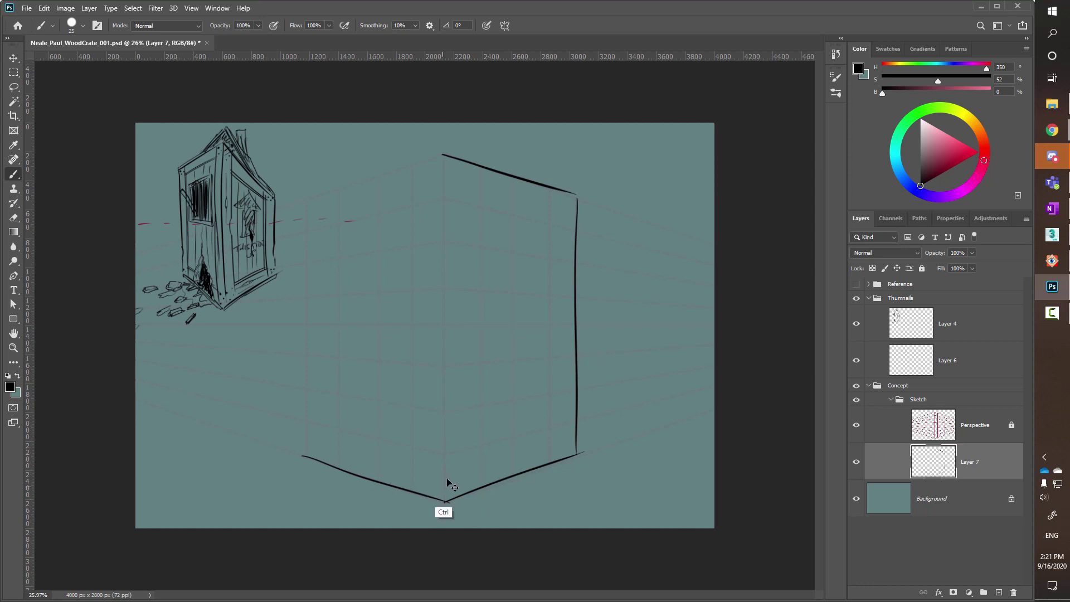
{"action": "key", "text": "ctrl+z"}
Sketch the lower, upper and outer vertical edges of the crate's left face along the faint perspective lines.
{"action": "key", "text": "r"}
{"action": "mouse_move", "coordinate": [604, 311]}
{"action": "left_mouse_down"}
{"action": "mouse_move", "coordinate": [567, 466]}
{"action": "mouse_move", "coordinate": [499, 515]}
{"action": "left_mouse_up"}
{"action": "left_click_drag", "start_coordinate": [267, 242], "coordinate": [259, 392]}
{"action": "left_click_drag", "start_coordinate": [513, 172], "coordinate": [599, 296]}
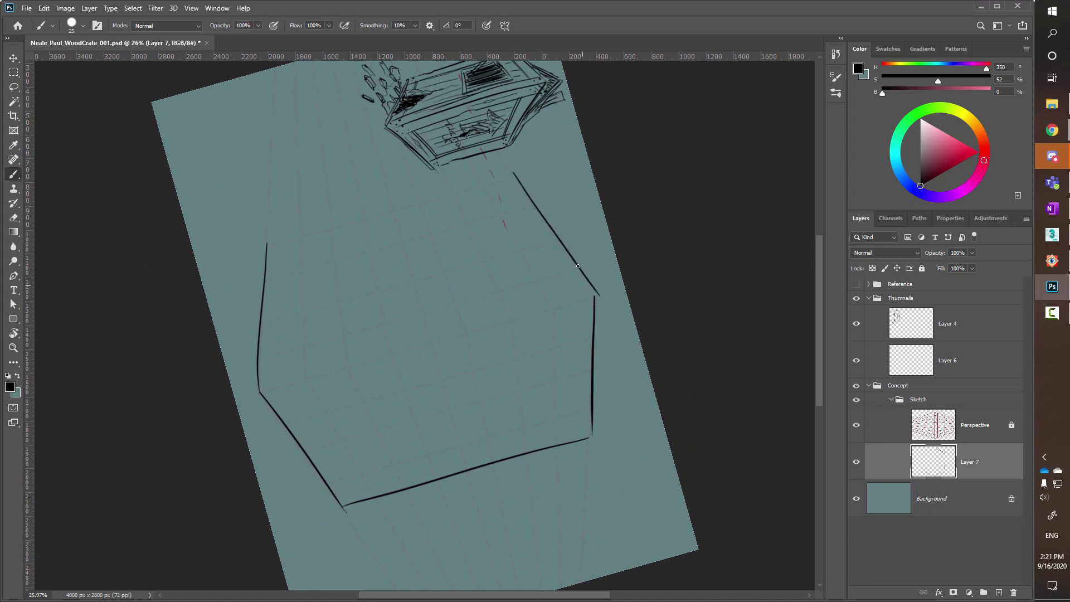
{"action": "key", "text": "r"}
{"action": "mouse_move", "coordinate": [588, 339]}
{"action": "left_mouse_down"}
{"action": "mouse_move", "coordinate": [557, 410]}
{"action": "mouse_move", "coordinate": [576, 322]}
{"action": "mouse_move", "coordinate": [542, 241]}
{"action": "mouse_move", "coordinate": [504, 246]}
{"action": "mouse_move", "coordinate": [563, 243]}
{"action": "mouse_move", "coordinate": [565, 324]}
{"action": "mouse_move", "coordinate": [509, 416]}
{"action": "left_mouse_up"}
{"action": "key", "text": "r"}
{"action": "left_click_drag", "start_coordinate": [252, 285], "coordinate": [475, 158]}
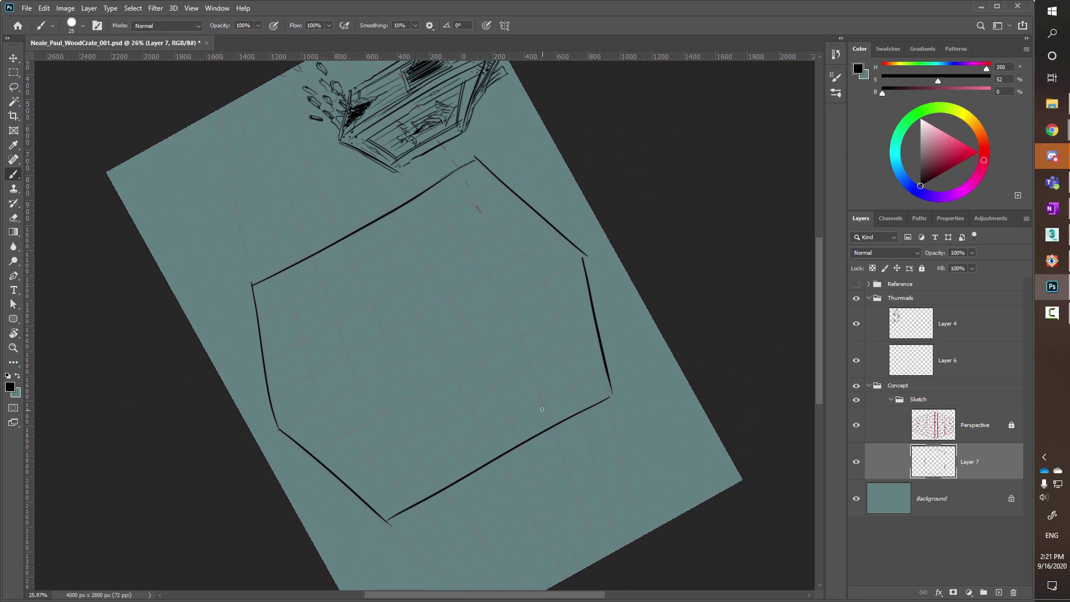
{"action": "key", "text": "r"}
{"action": "left_click_drag", "start_coordinate": [542, 391], "coordinate": [514, 243]}
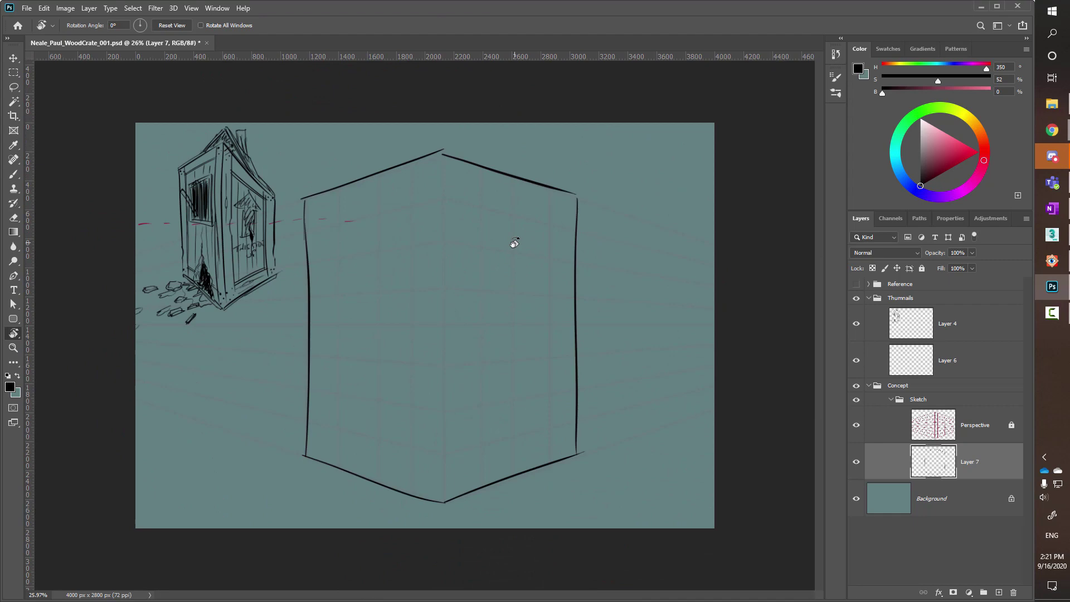
Sketch the crate's centre vertical edge from the upper corner to the lower corner between the two faces.
{"action": "left_click_drag", "start_coordinate": [623, 301], "coordinate": [529, 412]}
{"action": "key", "text": "b"}
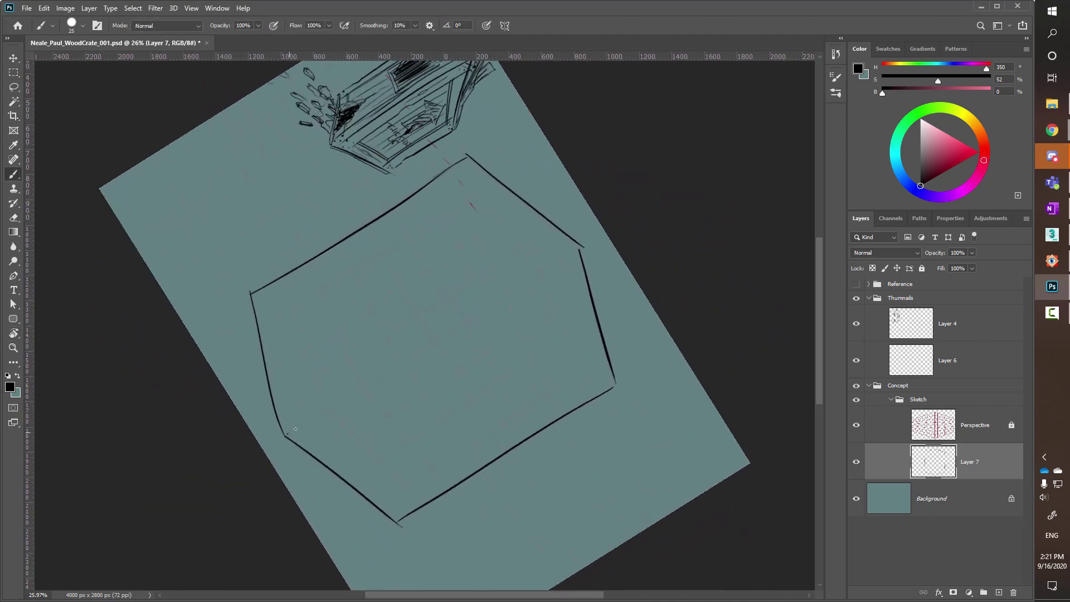
{"action": "left_click_drag", "start_coordinate": [286, 434], "coordinate": [562, 266]}
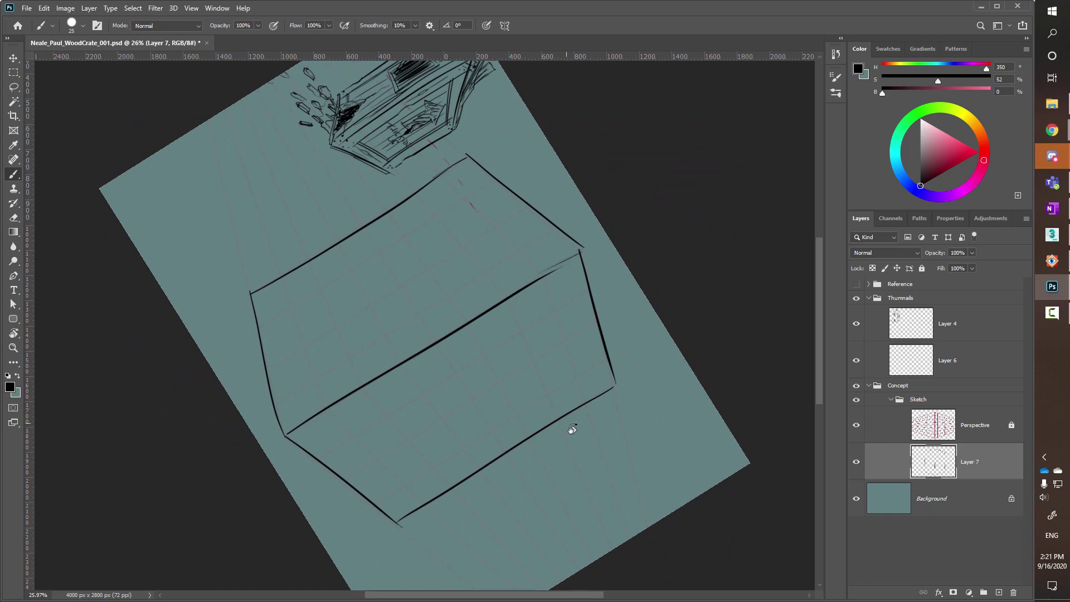
{"action": "key", "text": "r"}
{"action": "mouse_move", "coordinate": [573, 430]}
{"action": "left_mouse_down"}
{"action": "mouse_move", "coordinate": [616, 301]}
{"action": "mouse_move", "coordinate": [600, 244]}
{"action": "left_mouse_up"}
{"action": "key", "text": "b"}
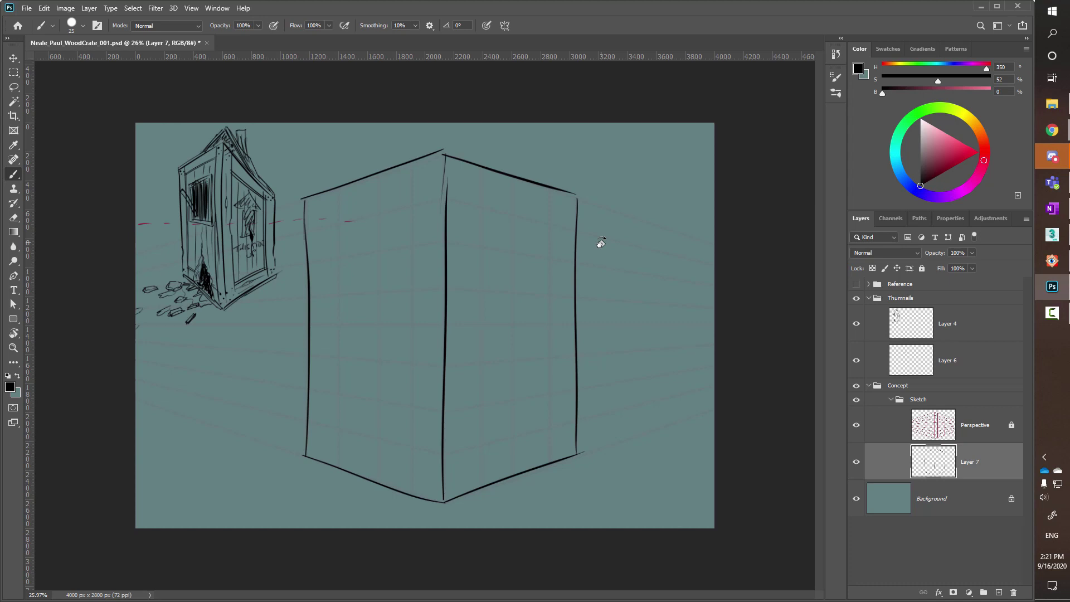
{"action": "key", "text": "ctrl+alt+BackSpace"}
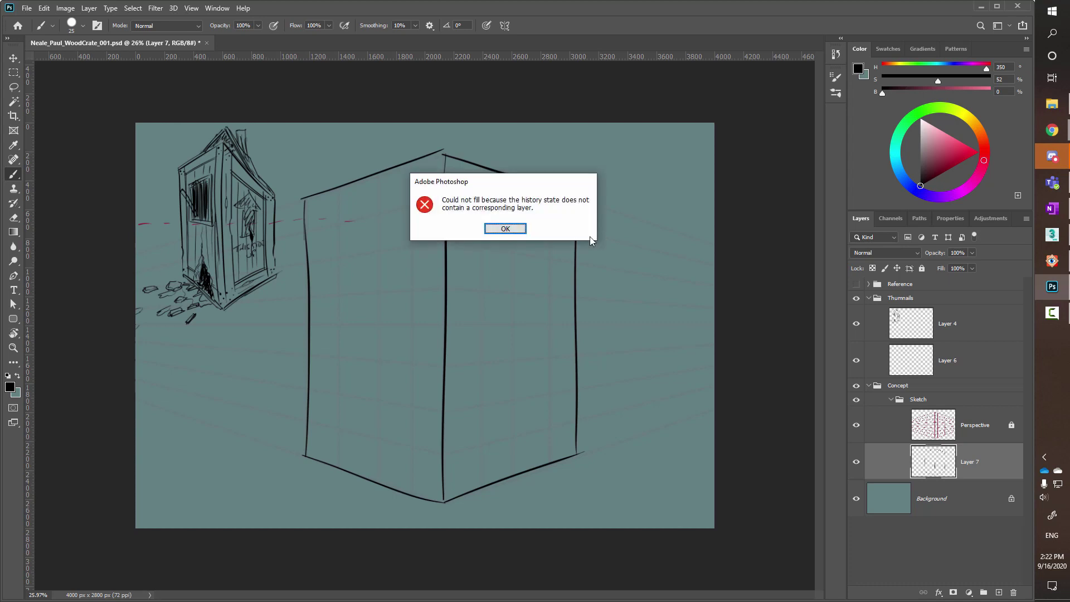
{"action": "key", "text": "Return"}
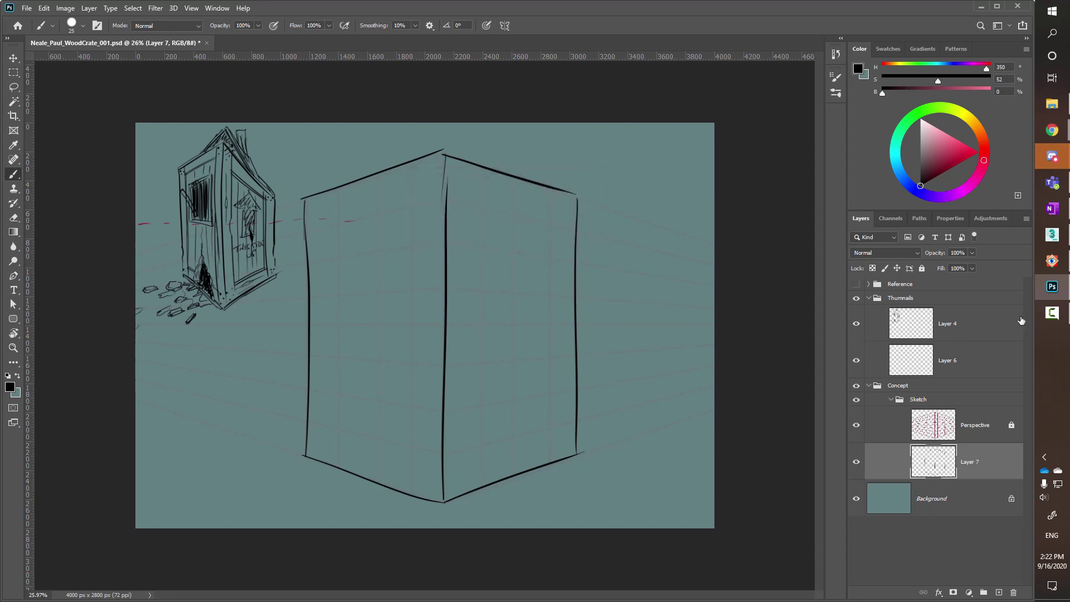
{"action": "left_click", "coordinate": [1039, 312]}
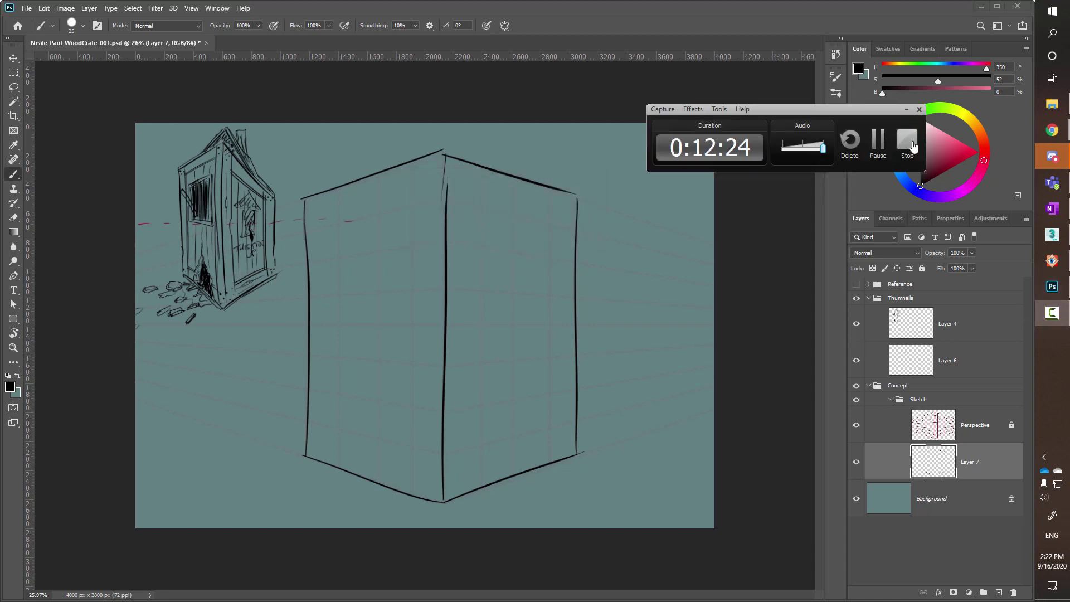